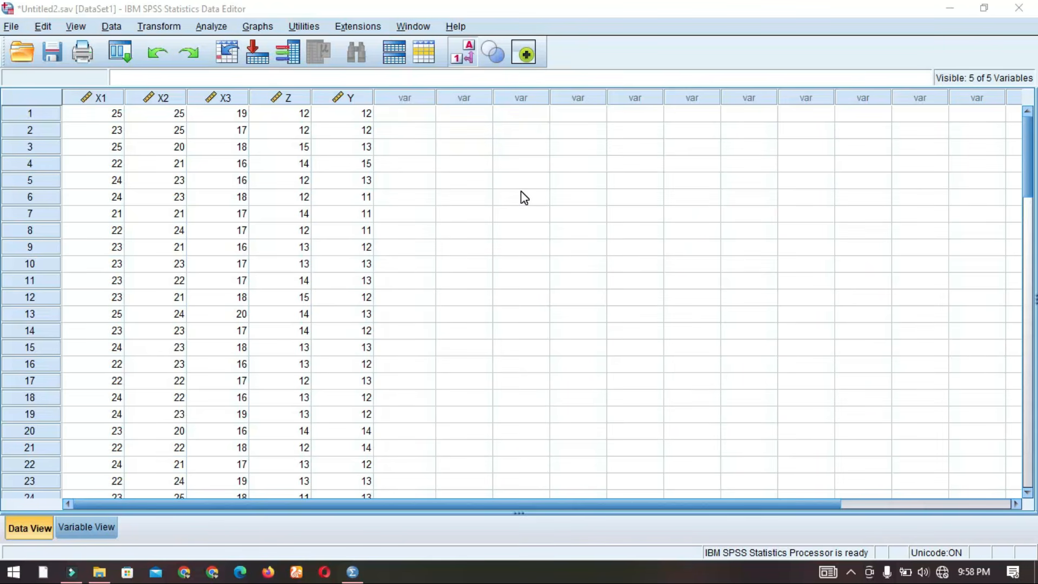
Rename the variable labelled Manfaat Bersih as X4 and the one labelled Kepuasan Pengguna as Y.
{"action": "left_click", "coordinate": [87, 527]}
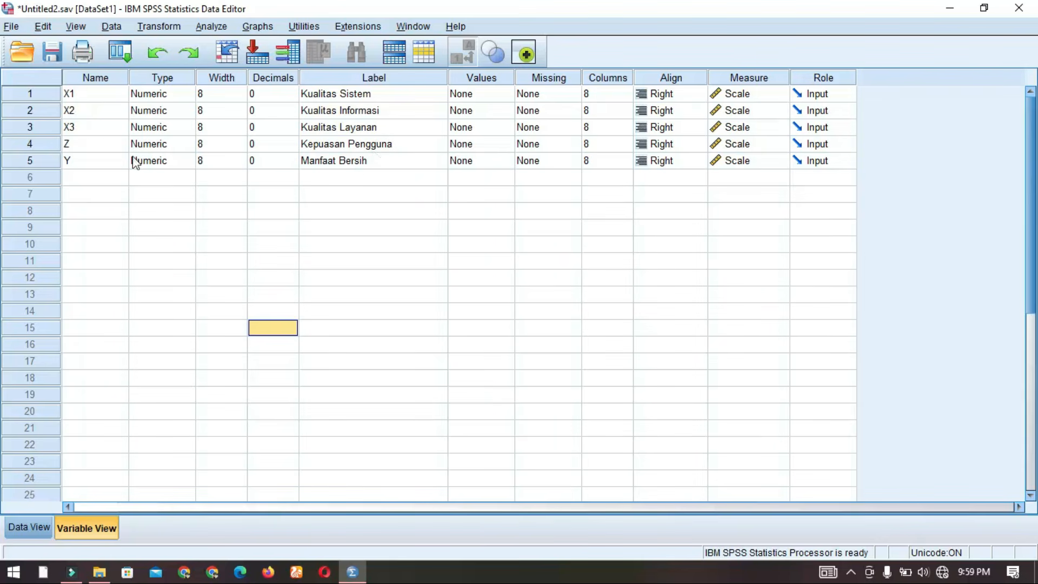
{"action": "left_click", "coordinate": [98, 155]}
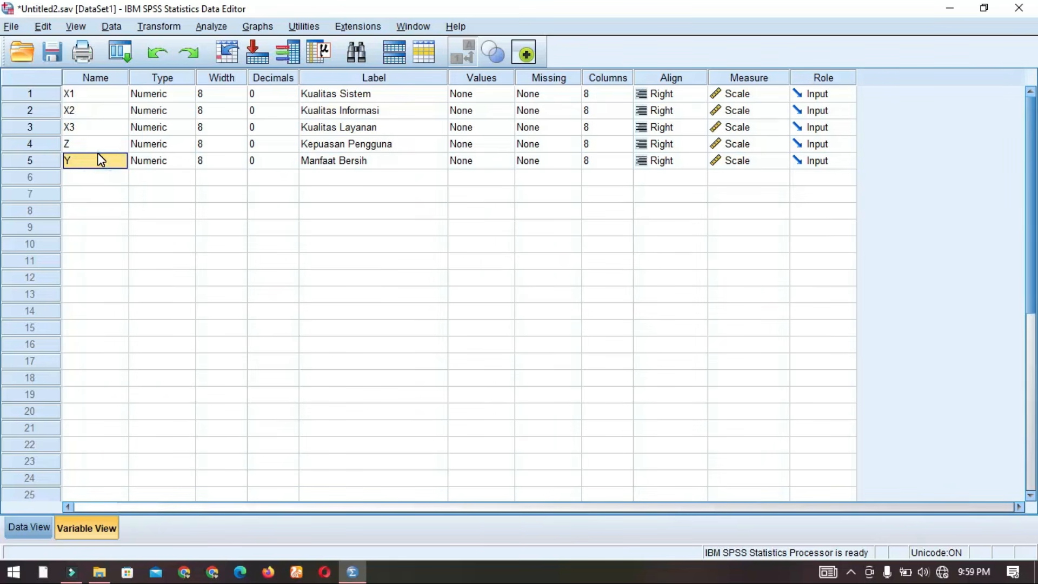
{"action": "type", "text": "X4"}
{"action": "left_click", "coordinate": [92, 139]}
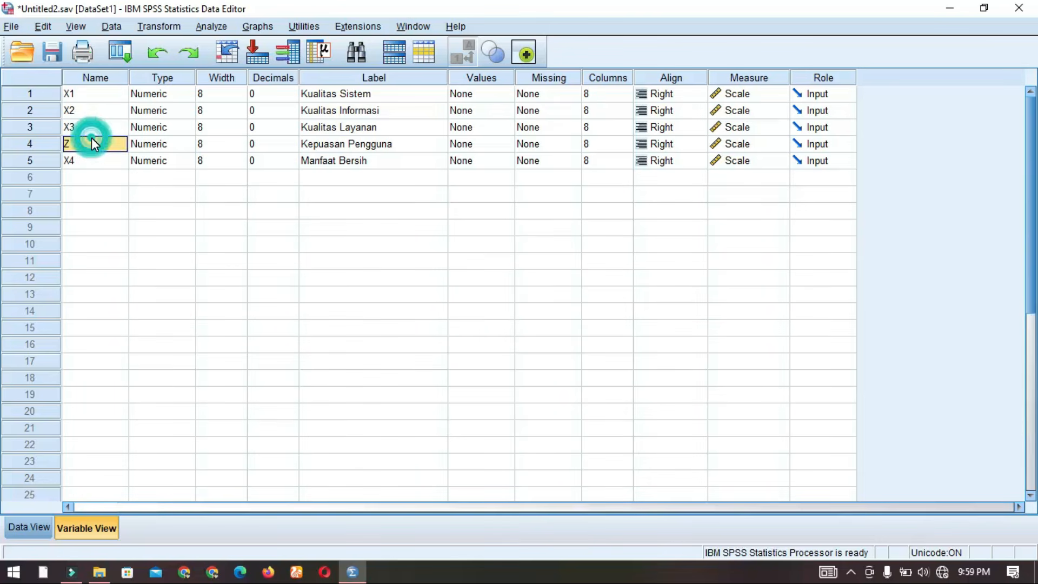
{"action": "type", "text": "Y"}
{"action": "key", "text": "Return"}
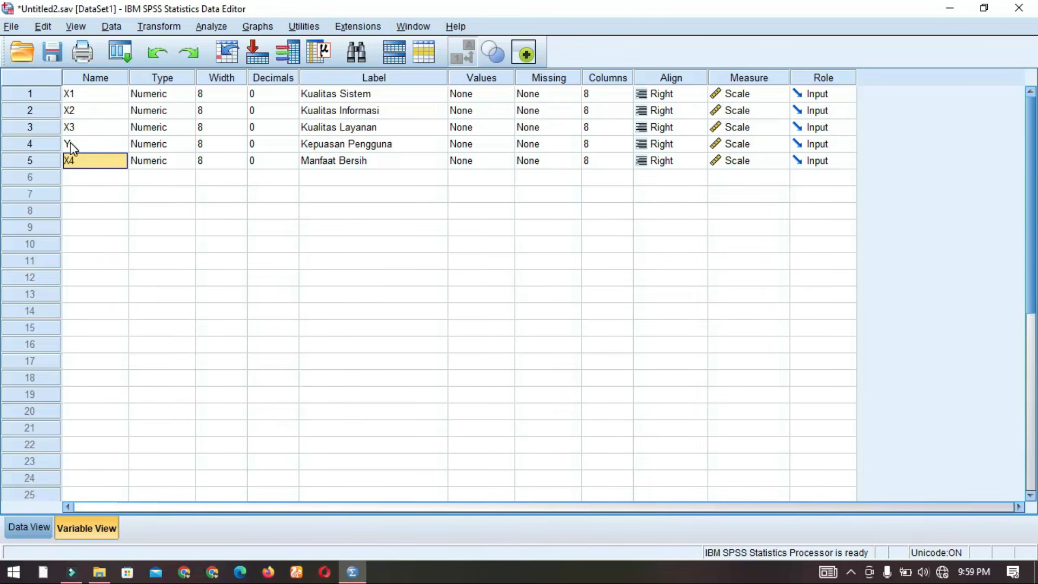
Move the Y variable (Kepuasan Pengguna) below X4 so it is the last variable in the list.
{"action": "left_click", "coordinate": [31, 143]}
{"action": "mouse_move", "coordinate": [57, 141]}
{"action": "left_mouse_down"}
{"action": "mouse_move", "coordinate": [59, 164]}
{"action": "mouse_move", "coordinate": [51, 140]}
{"action": "left_mouse_up"}
{"action": "left_click", "coordinate": [25, 162]}
{"action": "left_click", "coordinate": [351, 162]}
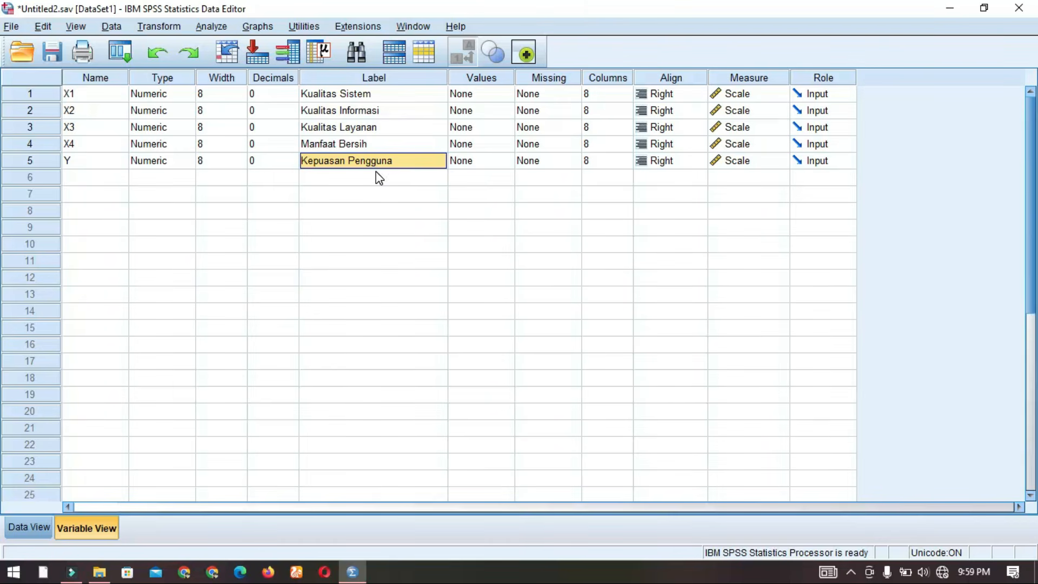
{"action": "left_click", "coordinate": [120, 228]}
Start a Linear Regression from the data sheet and remove Kualitas Sistem and Kepuasan Pengguna from the independent variables.
{"action": "left_click", "coordinate": [30, 528]}
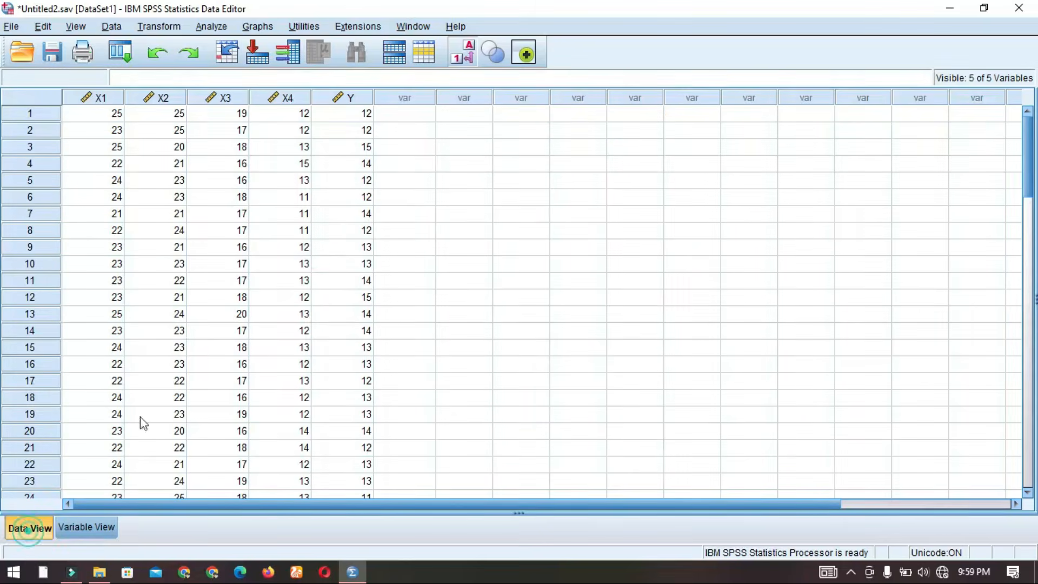
{"action": "left_click", "coordinate": [323, 250]}
{"action": "left_click", "coordinate": [210, 29]}
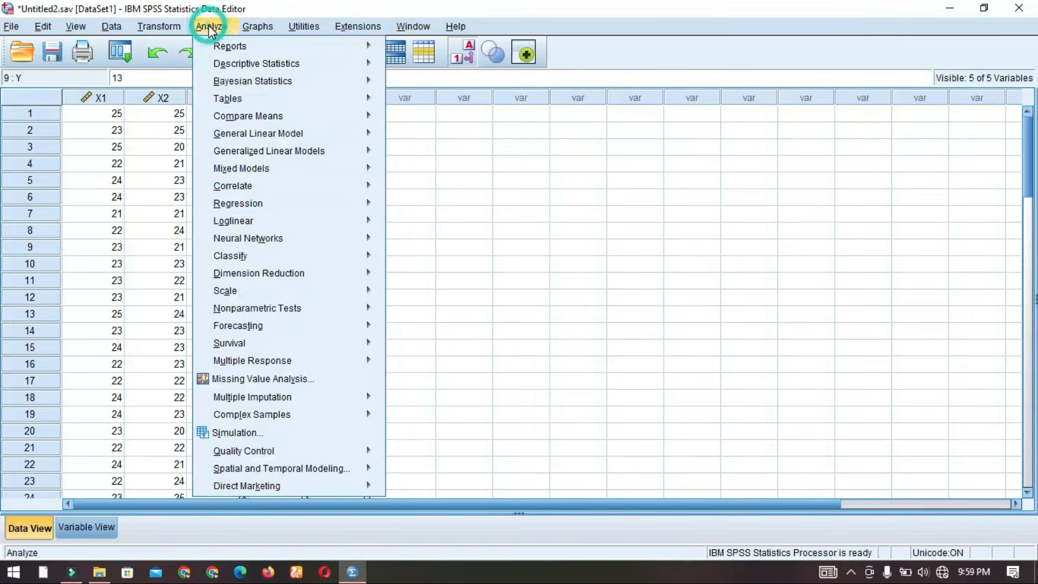
{"action": "mouse_move", "coordinate": [316, 203]}
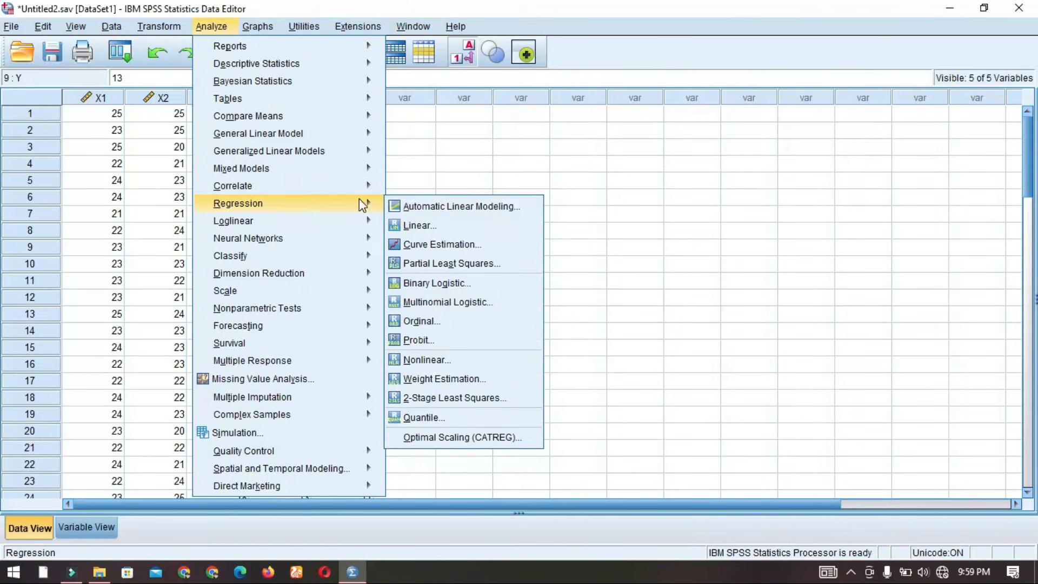
{"action": "left_click", "coordinate": [411, 219]}
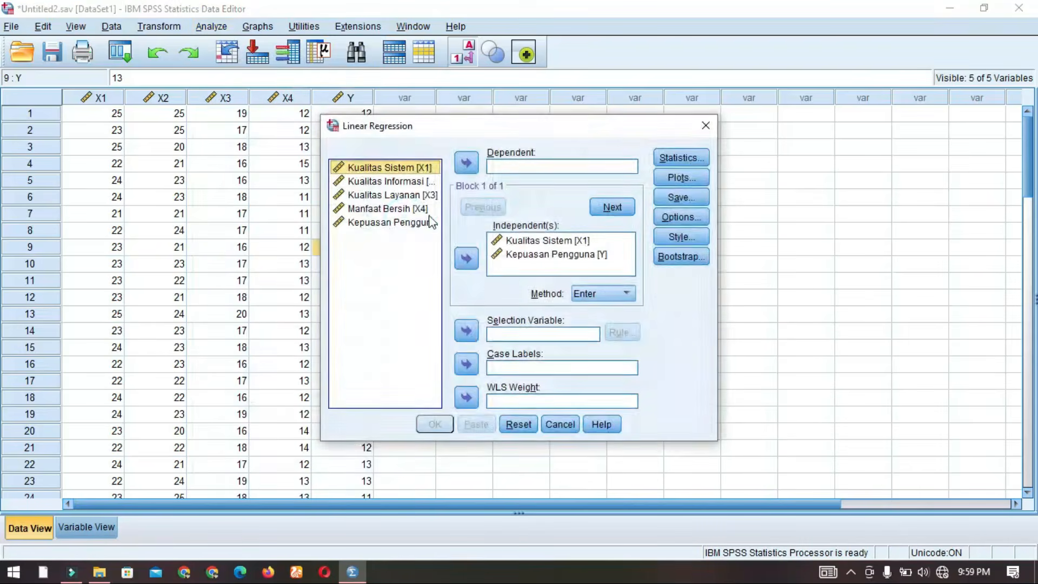
{"action": "left_click", "coordinate": [530, 240]}
{"action": "left_click", "coordinate": [538, 255], "text": "shift"}
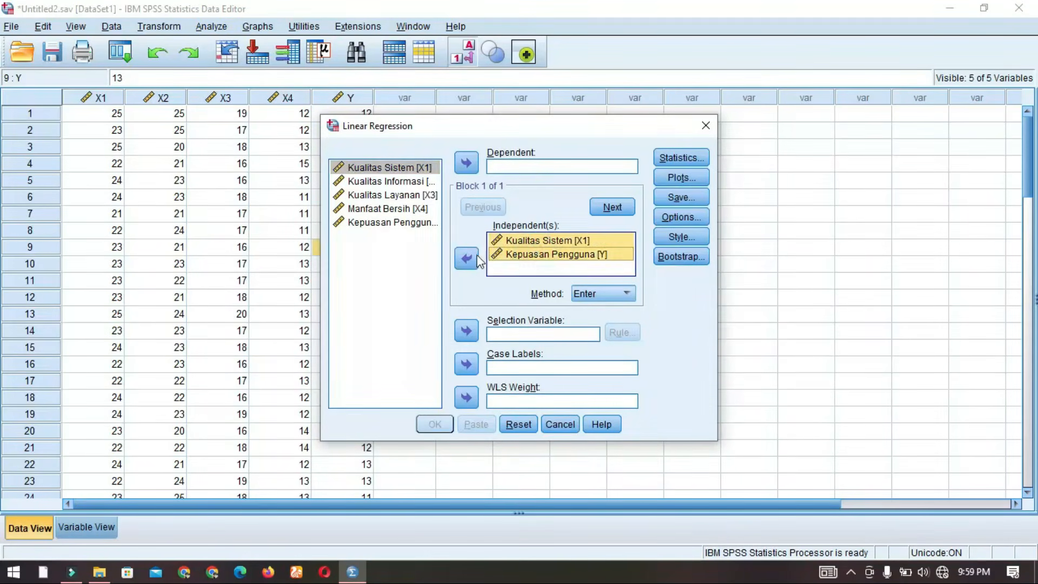
{"action": "left_click", "coordinate": [467, 258]}
Assign X1 through X4 as the independent variables and Kepuasan Pengguna [Y] as the dependent variable.
{"action": "left_click", "coordinate": [411, 169]}
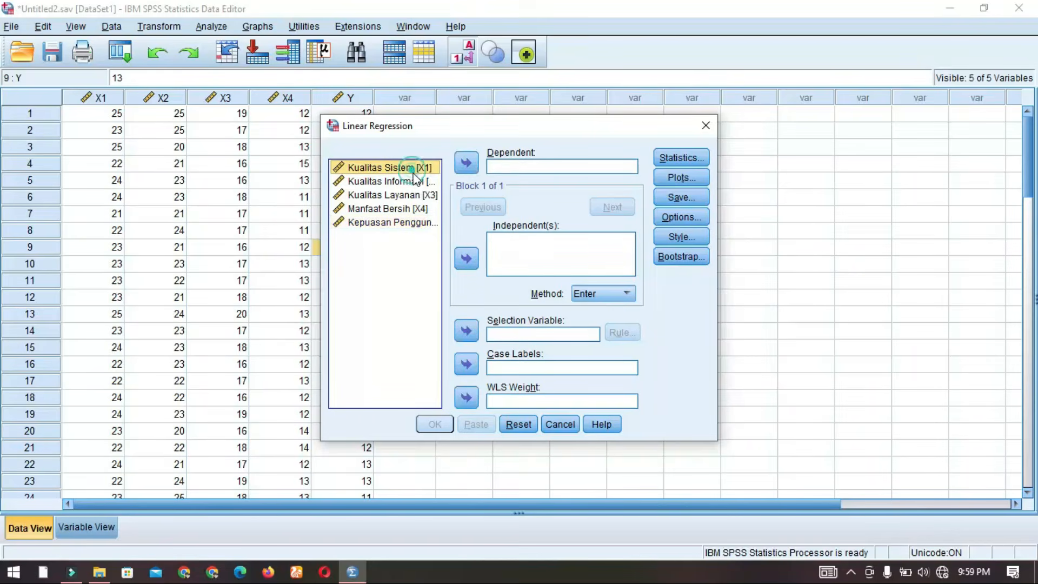
{"action": "left_click", "coordinate": [424, 208], "text": "shift"}
{"action": "left_click", "coordinate": [466, 258]}
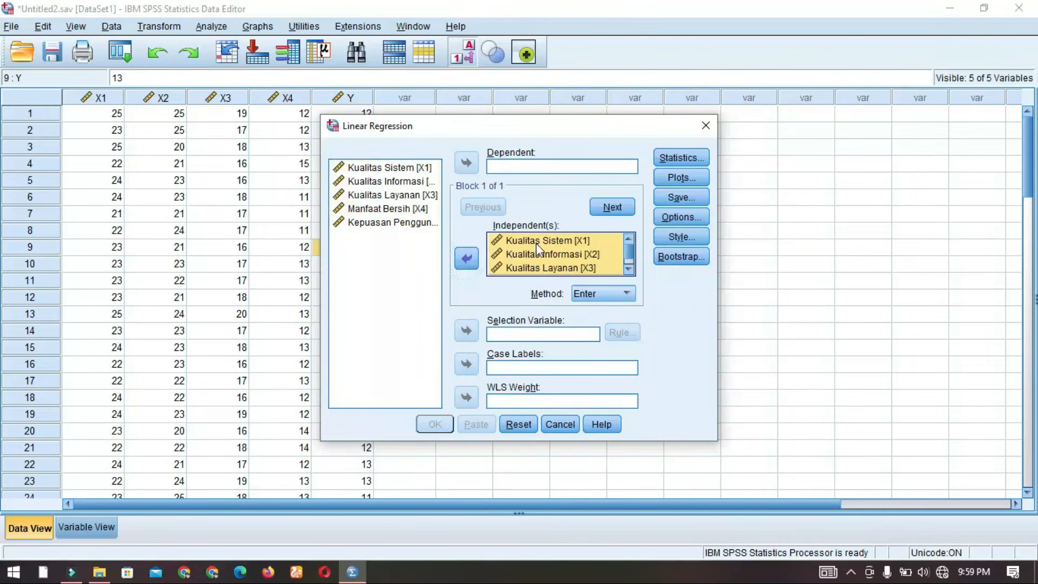
{"action": "left_click", "coordinate": [416, 222]}
{"action": "left_click", "coordinate": [466, 164]}
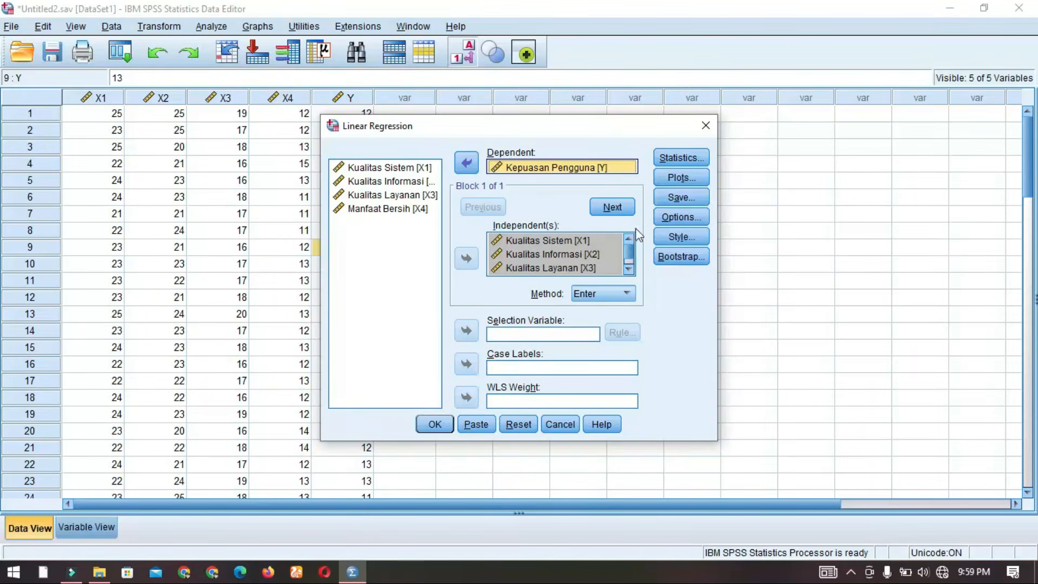
Run the linear regression without saving any new variables and go back from the output to the data sheet.
{"action": "left_click", "coordinate": [681, 197]}
{"action": "left_click", "coordinate": [675, 60]}
{"action": "left_click", "coordinate": [434, 424]}
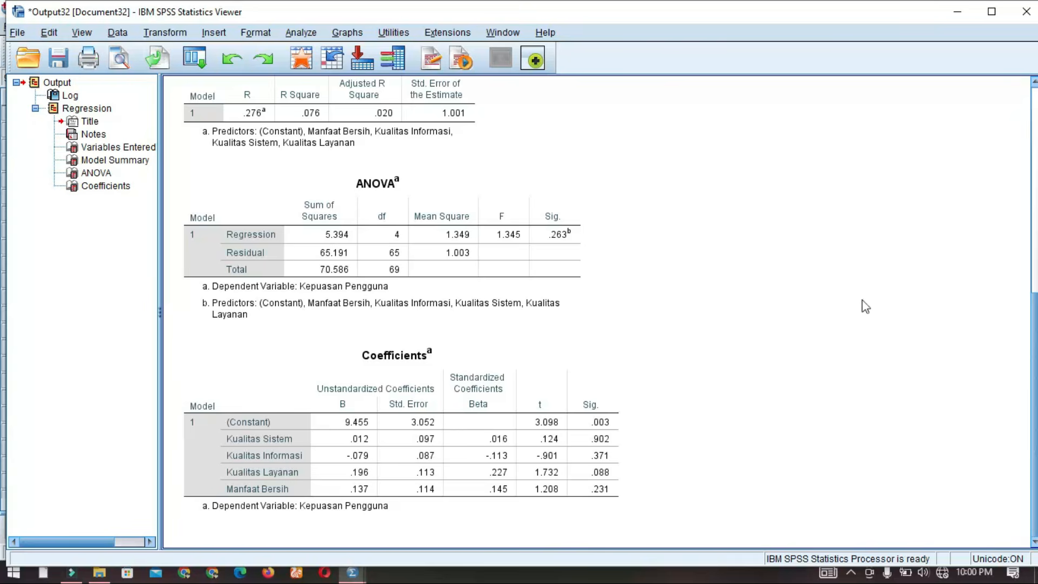
{"action": "left_click", "coordinate": [963, 18]}
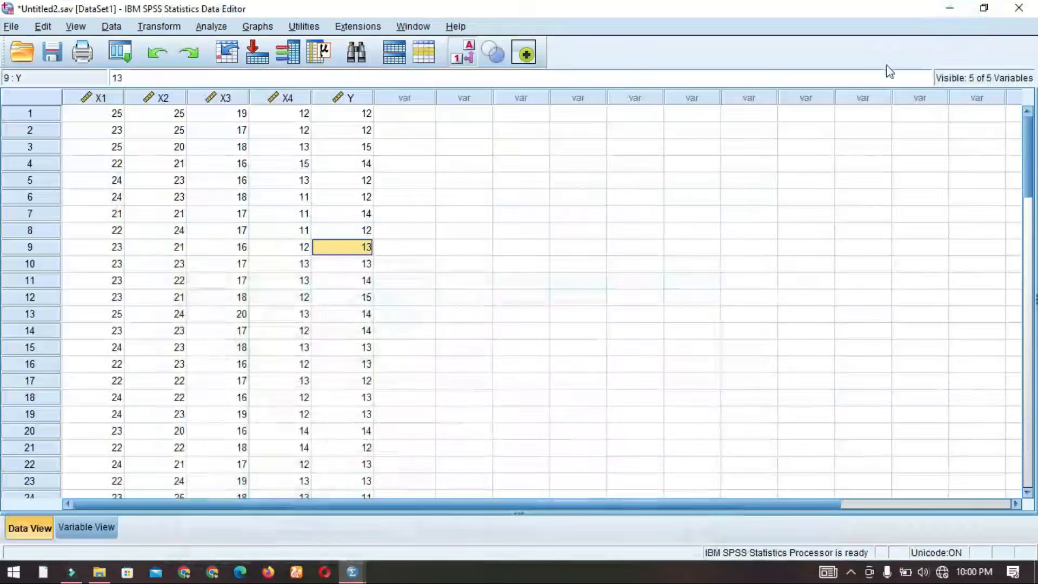
{"action": "left_click", "coordinate": [356, 165]}
{"action": "left_click_drag", "start_coordinate": [108, 115], "coordinate": [295, 360]}
{"action": "left_click", "coordinate": [289, 247]}
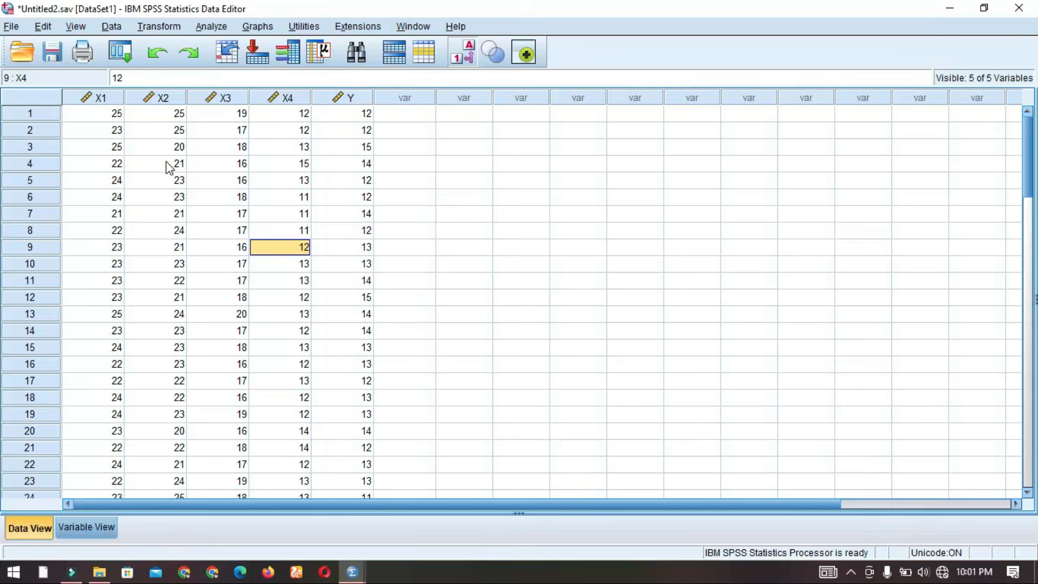
{"action": "left_click", "coordinate": [282, 132]}
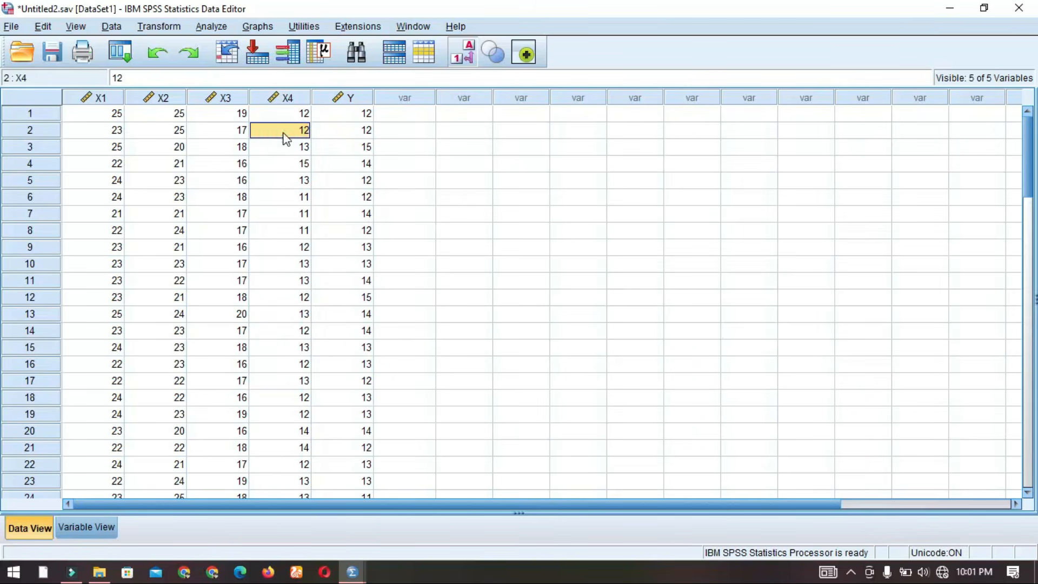
{"action": "left_click", "coordinate": [343, 214]}
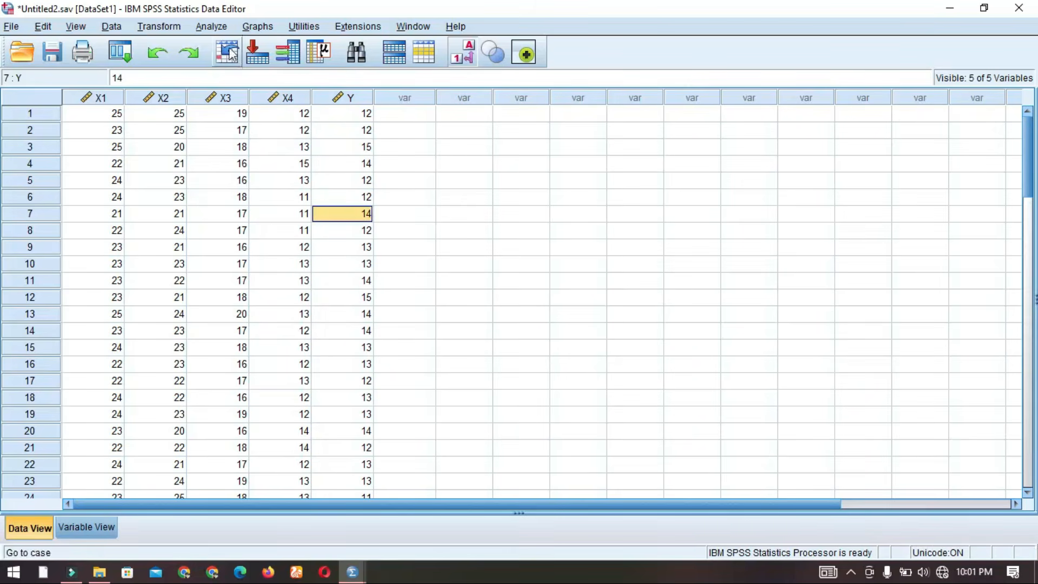
Rerun the linear regression with the same variables, saving the unstandardized residuals to the dataset.
{"action": "left_click", "coordinate": [211, 25]}
{"action": "mouse_move", "coordinate": [283, 204]}
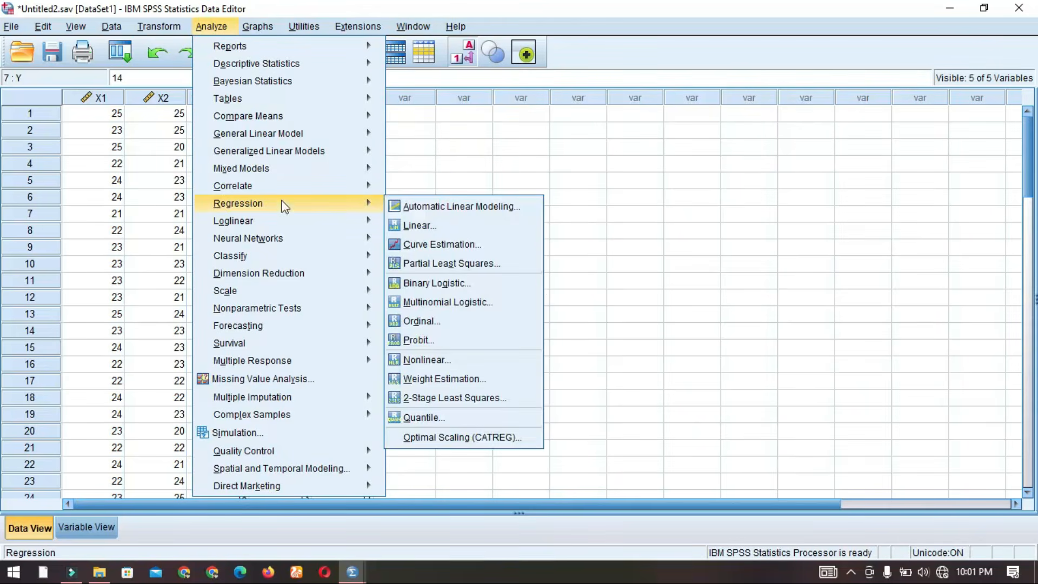
{"action": "left_click", "coordinate": [453, 223]}
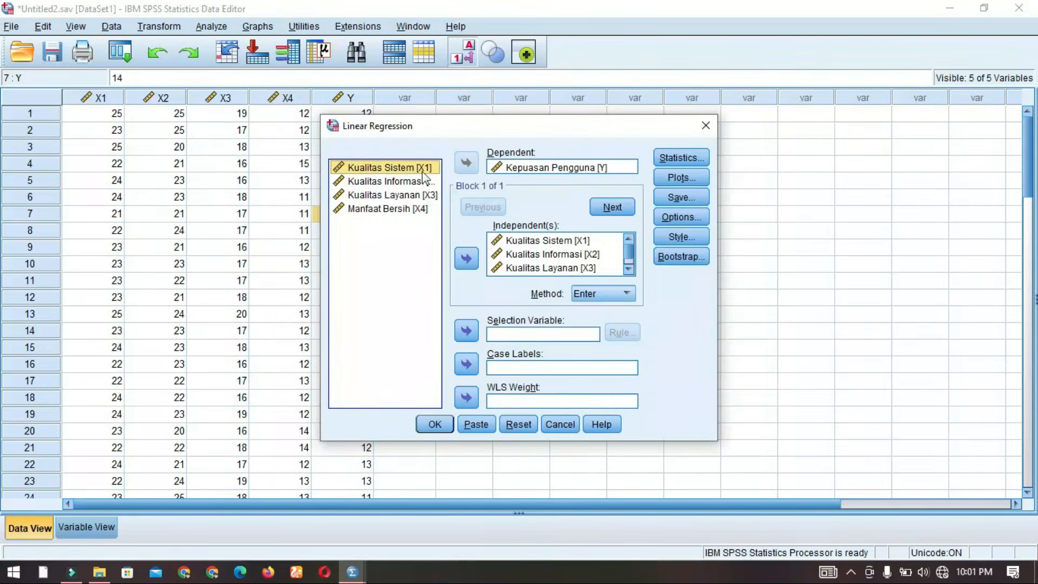
{"action": "scroll", "coordinate": [544, 258], "scroll_direction": "down", "scroll_amount": 1}
{"action": "scroll", "coordinate": [548, 259], "scroll_direction": "up", "scroll_amount": 1}
{"action": "left_click", "coordinate": [697, 199]}
{"action": "left_click", "coordinate": [547, 106]}
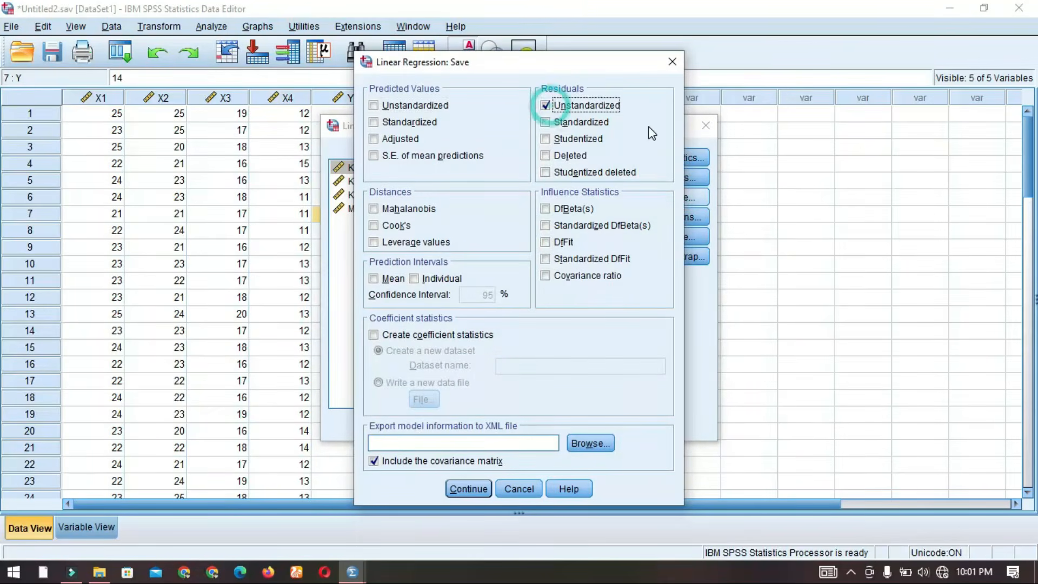
{"action": "left_click", "coordinate": [468, 488]}
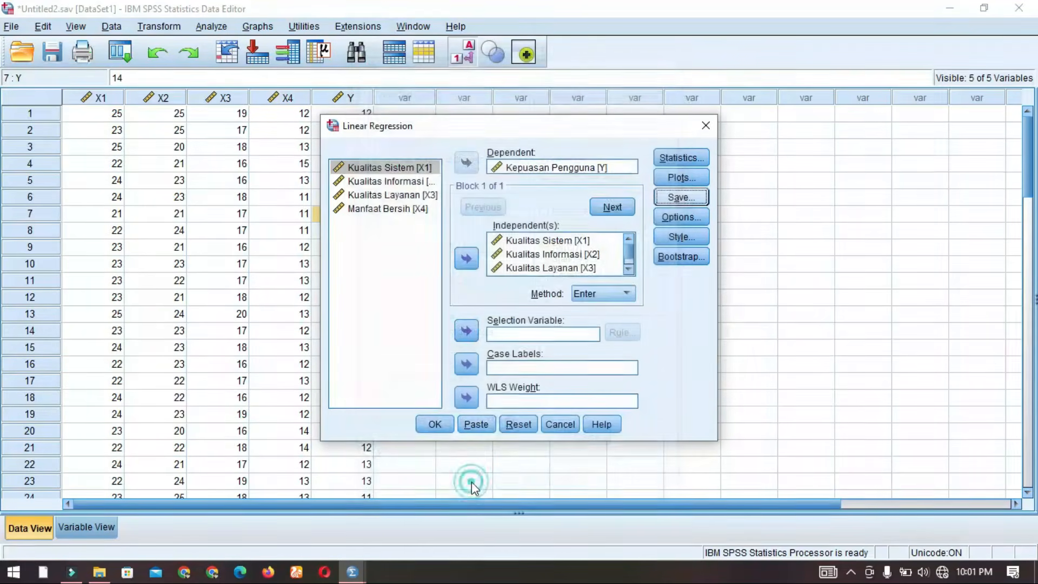
{"action": "left_click", "coordinate": [436, 424]}
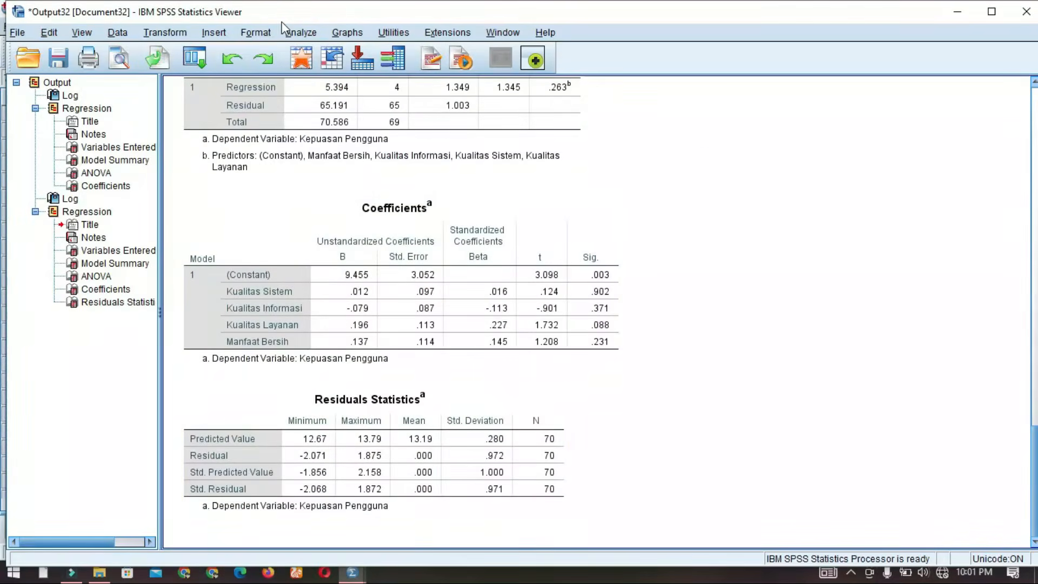
Return to the data sheet and examine the values in the new residuals column.
{"action": "mouse_move", "coordinate": [352, 572]}
{"action": "left_click", "coordinate": [257, 508]}
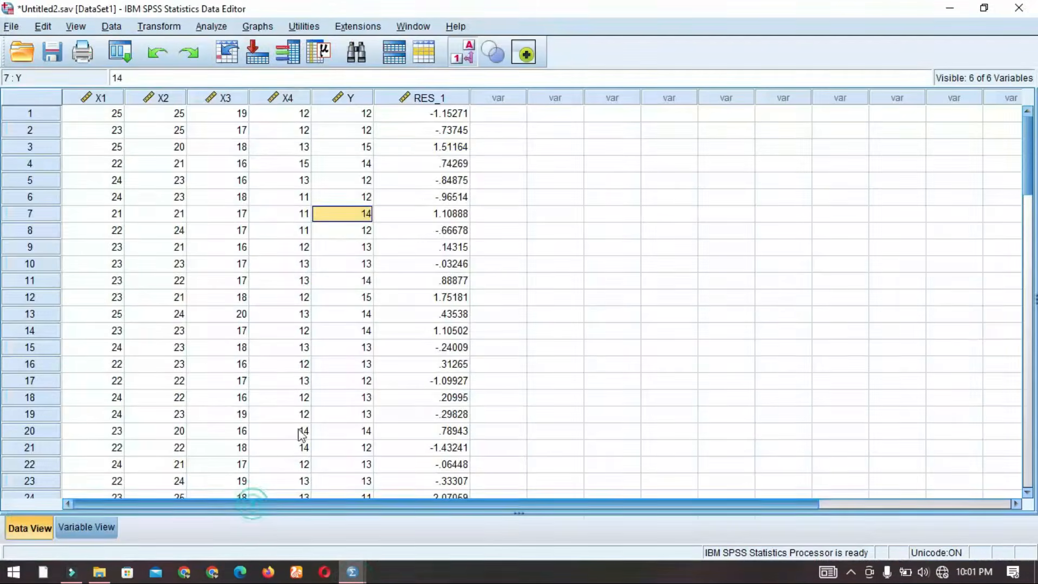
{"action": "left_click", "coordinate": [440, 147]}
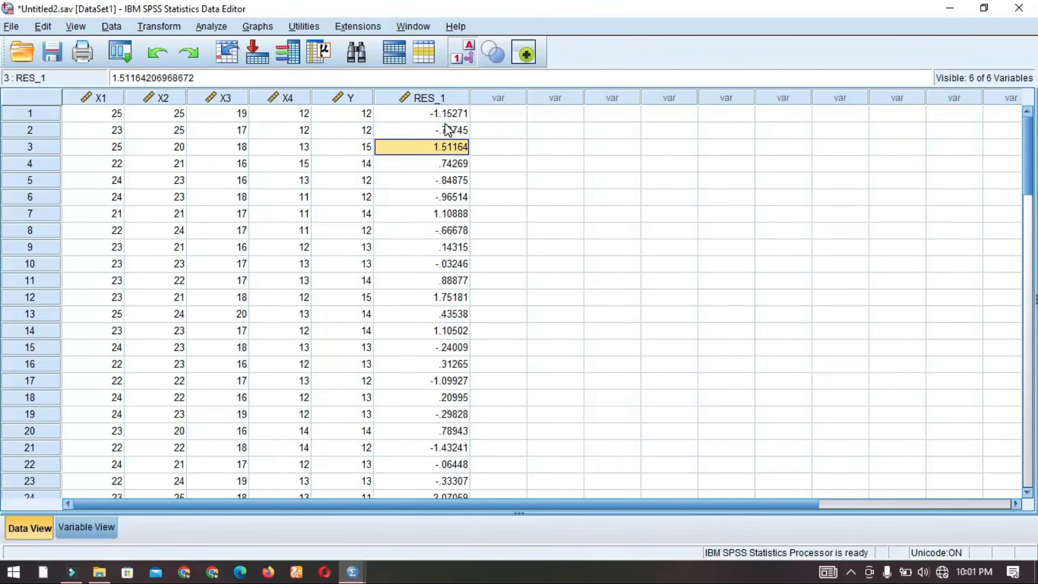
{"action": "left_click", "coordinate": [452, 199]}
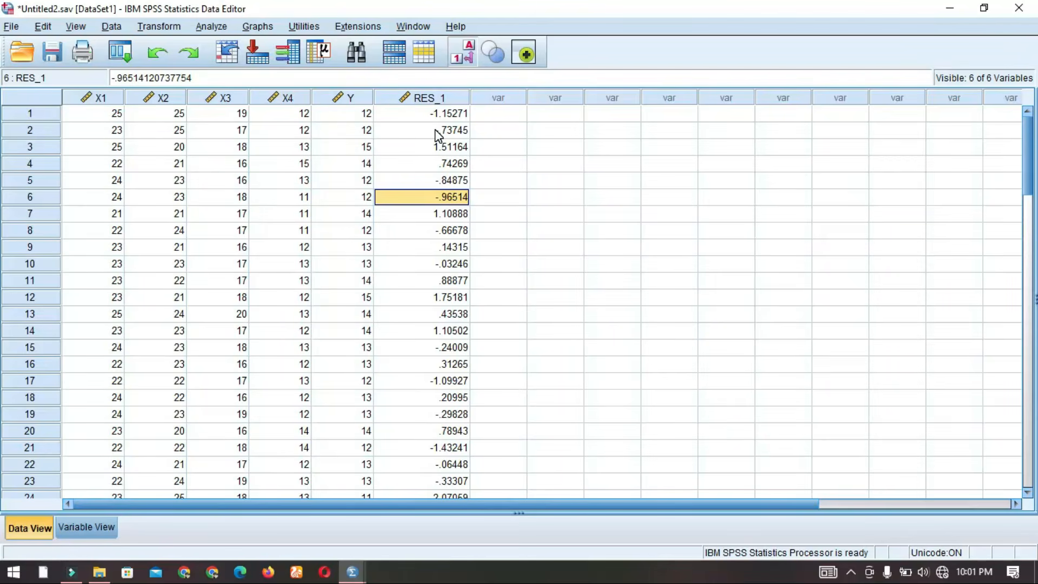
Start a Compute Variable operation with Y1 as the target variable, moving the dialog clear of the data columns.
{"action": "left_click", "coordinate": [174, 27]}
{"action": "left_click", "coordinate": [178, 47]}
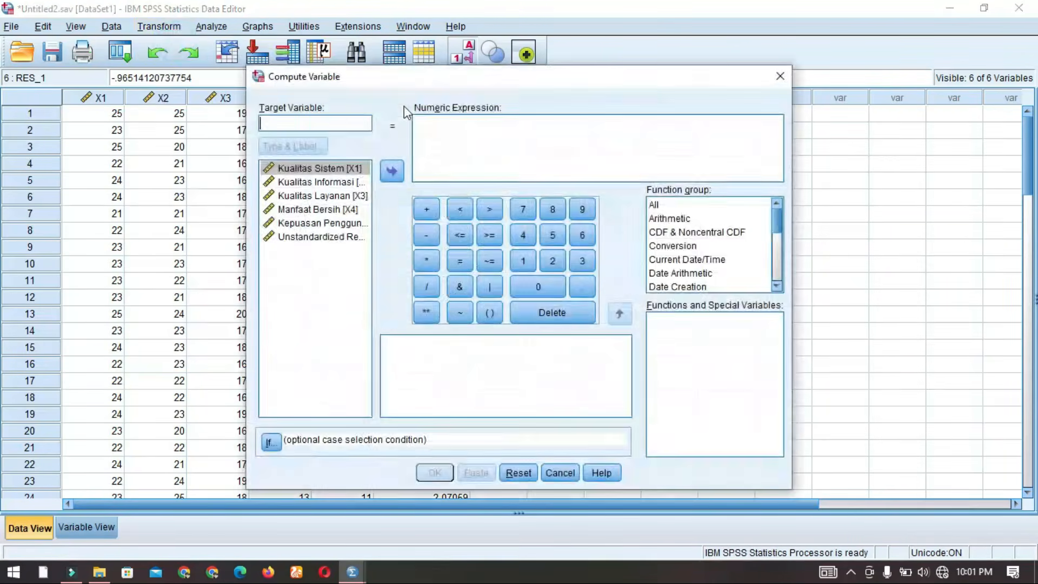
{"action": "left_click", "coordinate": [320, 127]}
{"action": "left_click_drag", "start_coordinate": [487, 80], "coordinate": [689, 133]}
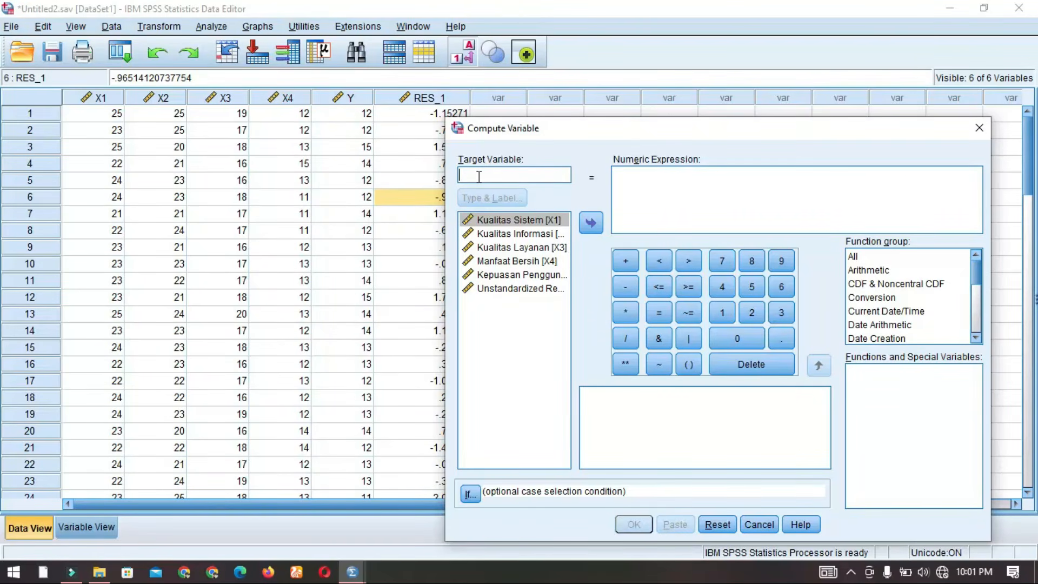
{"action": "type", "text": "Y1"}
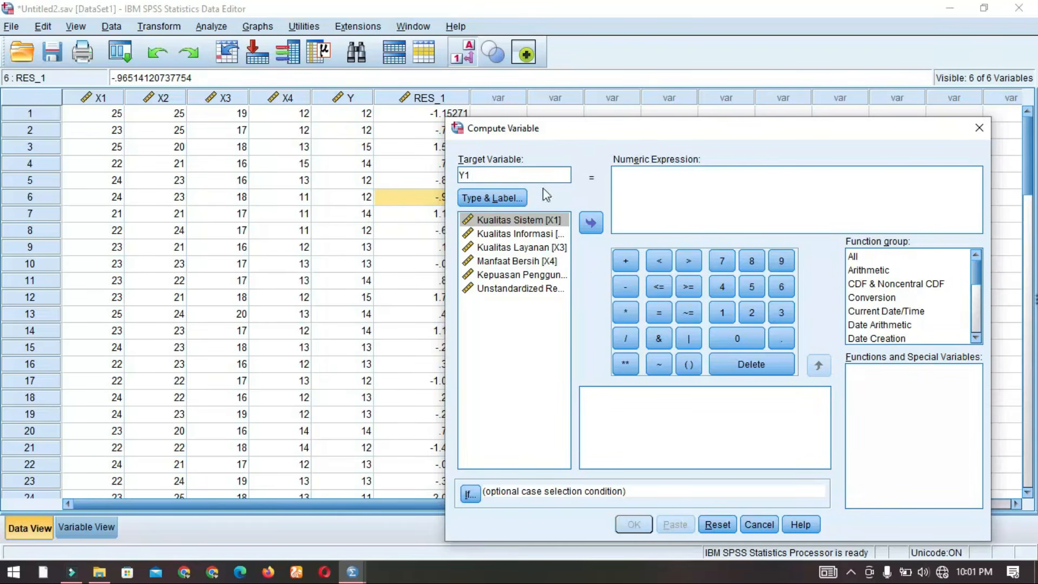
Build the numeric expression Y-0.59*RES_1 from Kepuasan Pengguna and the unstandardized residual.
{"action": "left_click", "coordinate": [673, 178]}
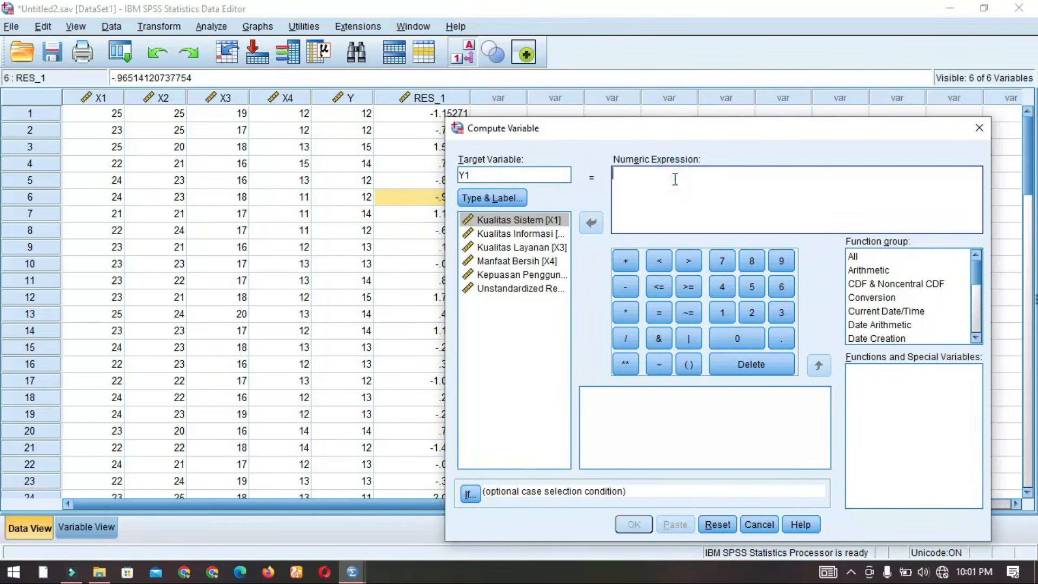
{"action": "double_click", "coordinate": [533, 276]}
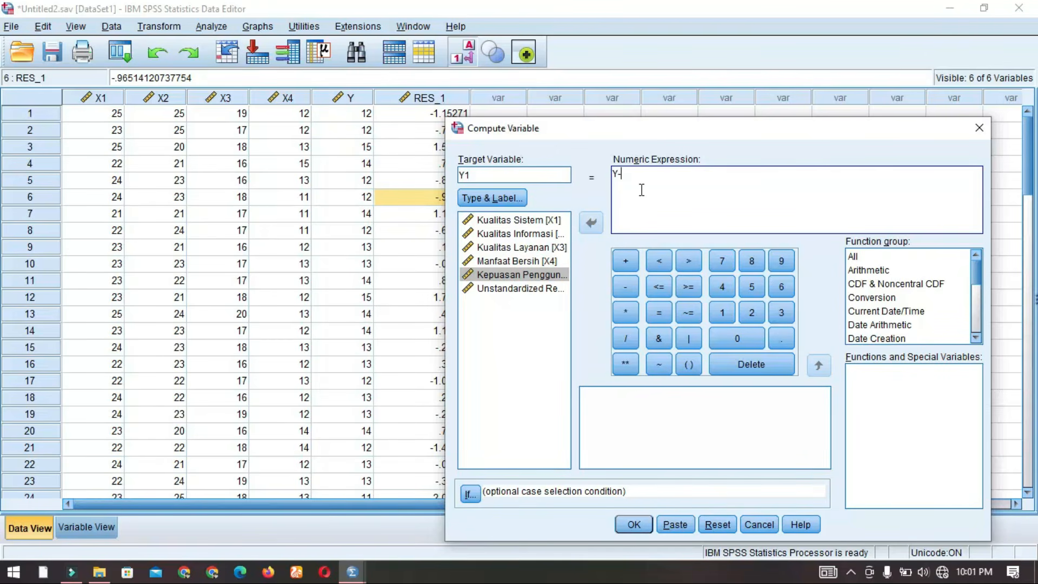
{"action": "type", "text": "-0.59*"}
{"action": "left_click", "coordinate": [543, 288]}
{"action": "left_click", "coordinate": [601, 224]}
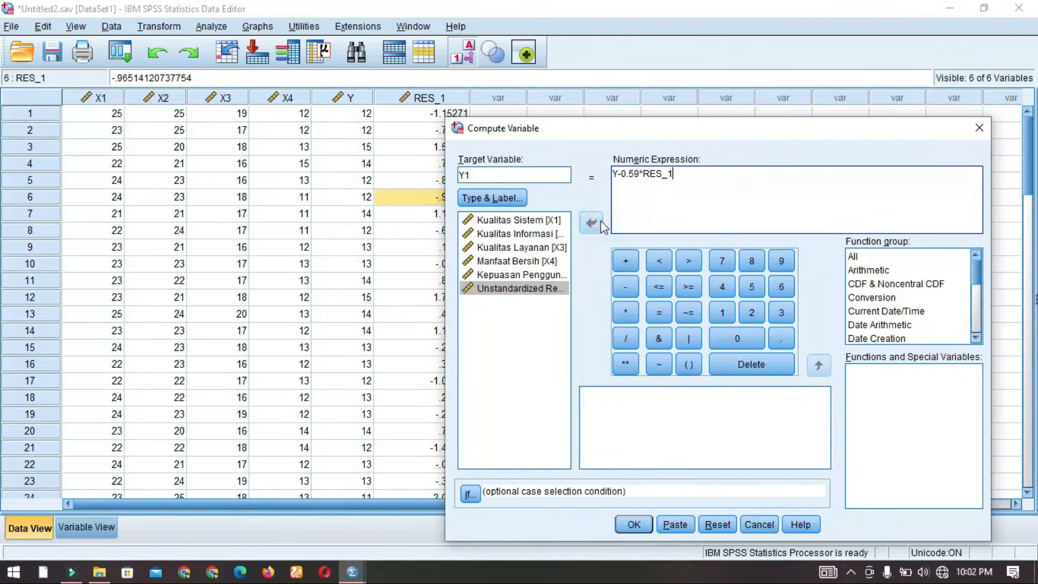
Check the 0.59 coefficient in the expression, compute the Y1 variable and return to the data sheet.
{"action": "left_click_drag", "start_coordinate": [620, 171], "coordinate": [639, 174]}
{"action": "left_click", "coordinate": [636, 177]}
{"action": "left_click_drag", "start_coordinate": [620, 173], "coordinate": [639, 174]}
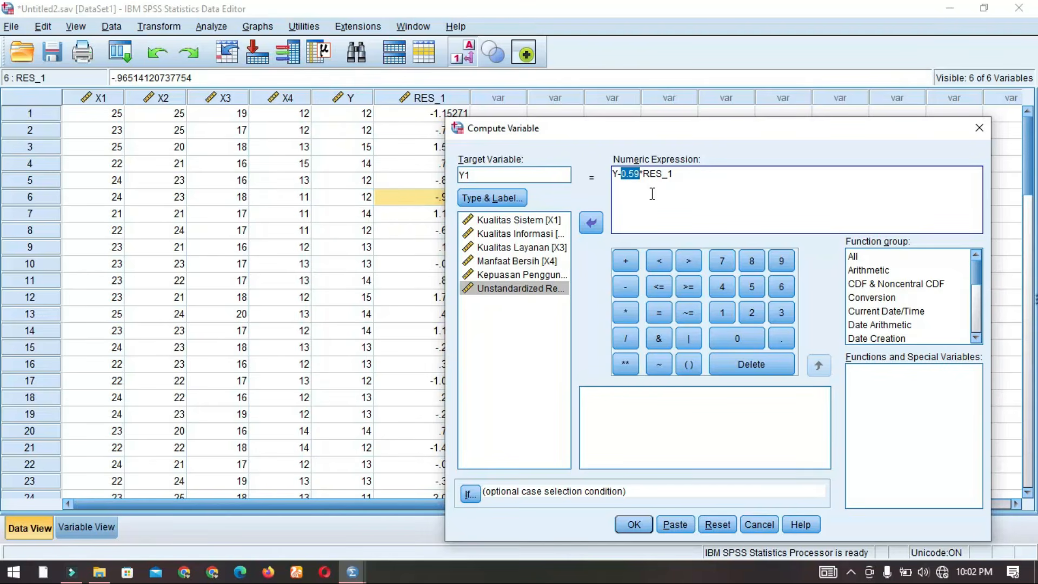
{"action": "left_click", "coordinate": [622, 525]}
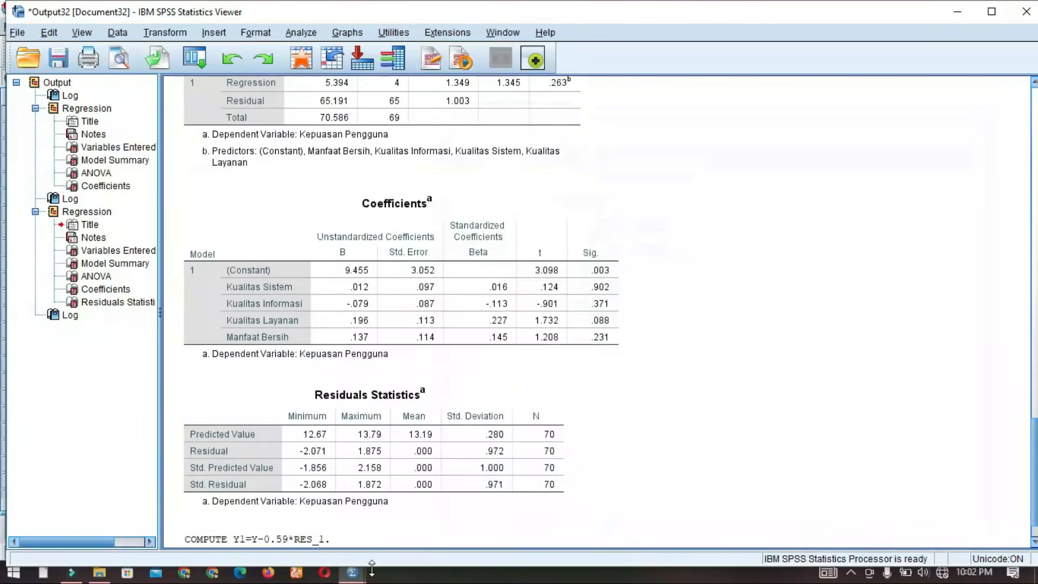
{"action": "mouse_move", "coordinate": [352, 572]}
{"action": "left_click", "coordinate": [292, 533]}
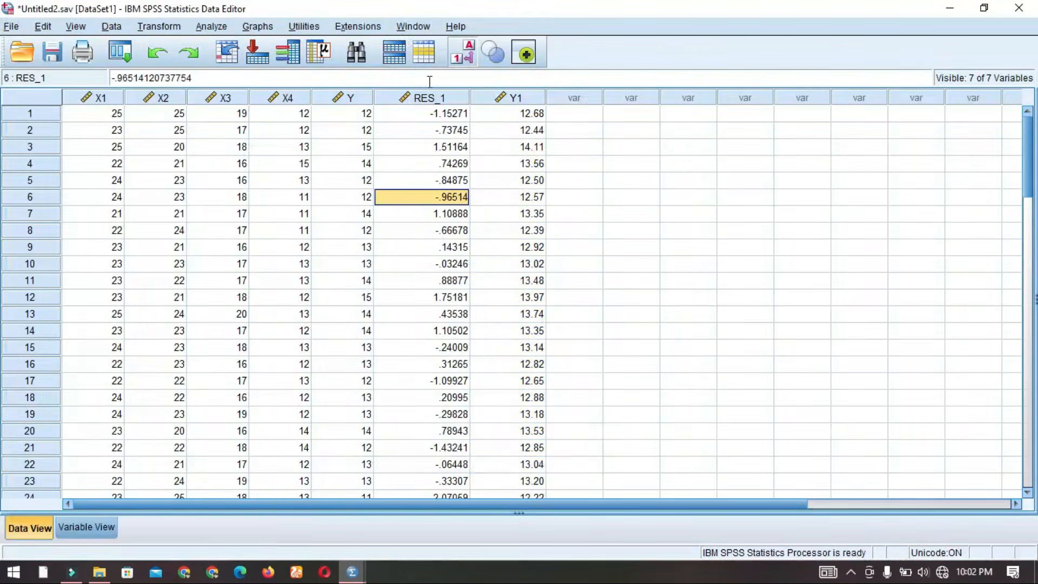
Inspect the computed Y1 values beside Y, set the Y1 variable to 0 decimals and return to the data sheet.
{"action": "left_click", "coordinate": [501, 101]}
{"action": "left_click", "coordinate": [543, 146]}
{"action": "left_click_drag", "start_coordinate": [358, 116], "coordinate": [335, 276]}
{"action": "left_click", "coordinate": [335, 300]}
{"action": "left_click", "coordinate": [511, 164]}
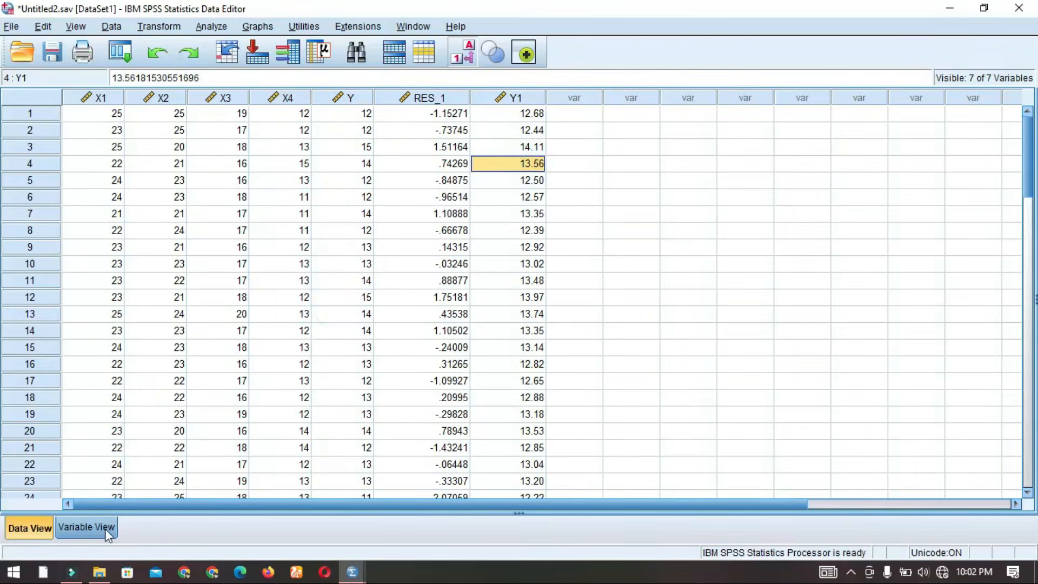
{"action": "left_click", "coordinate": [87, 527]}
{"action": "left_click", "coordinate": [291, 195]}
{"action": "type", "text": "0"}
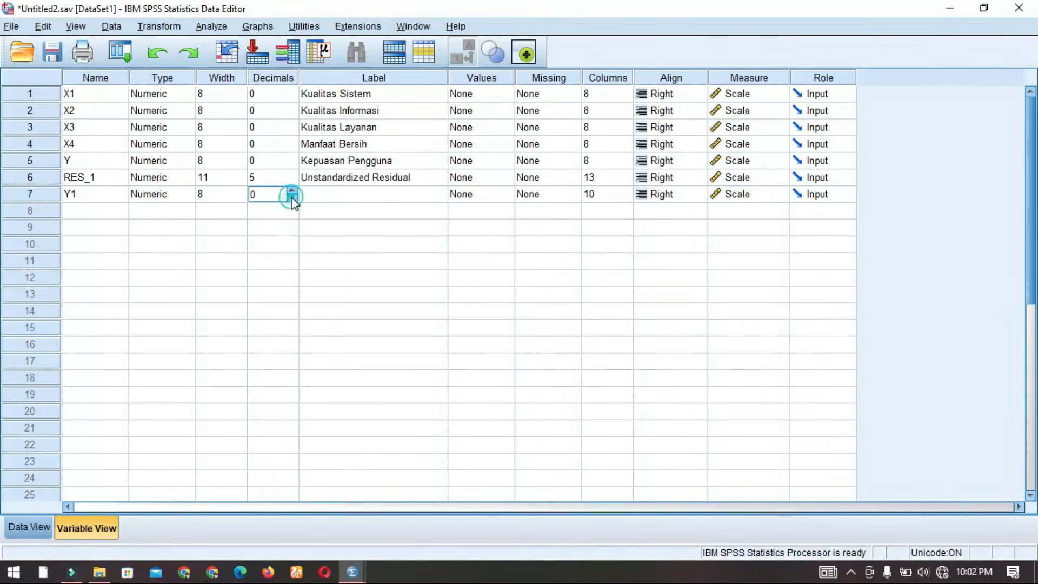
{"action": "left_click", "coordinate": [34, 525]}
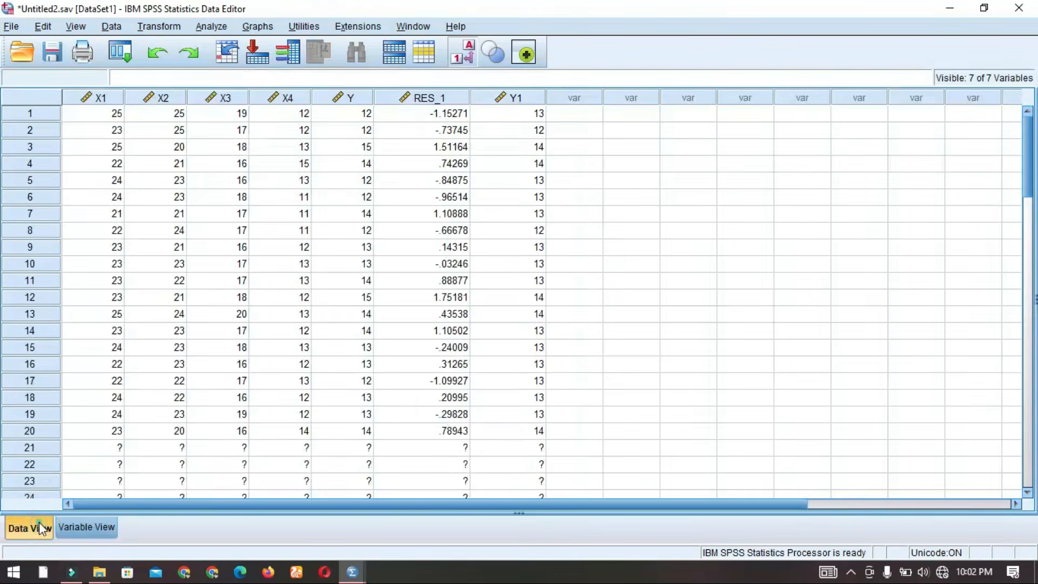
Compare the rounded Y1 values with the original Y column in the data sheet.
{"action": "left_click", "coordinate": [534, 131]}
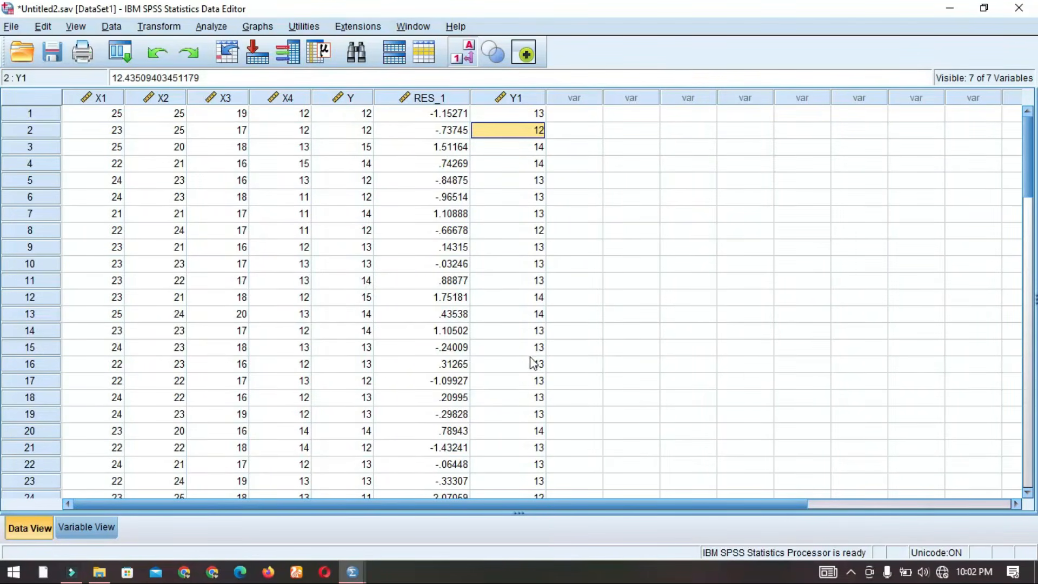
{"action": "left_click_drag", "start_coordinate": [527, 165], "coordinate": [532, 265]}
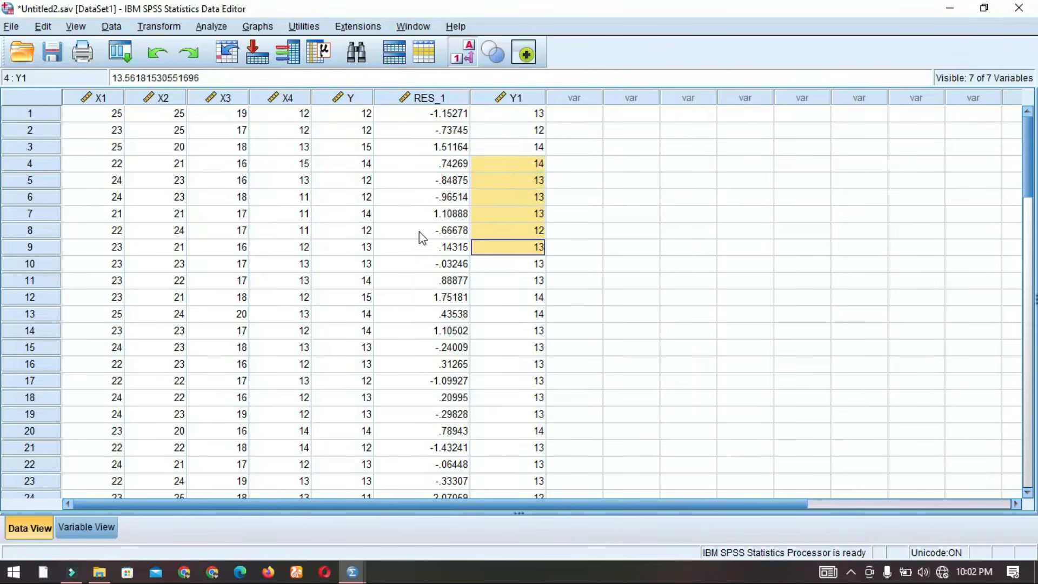
{"action": "left_click_drag", "start_coordinate": [359, 180], "coordinate": [365, 298]}
{"action": "left_click", "coordinate": [354, 99]}
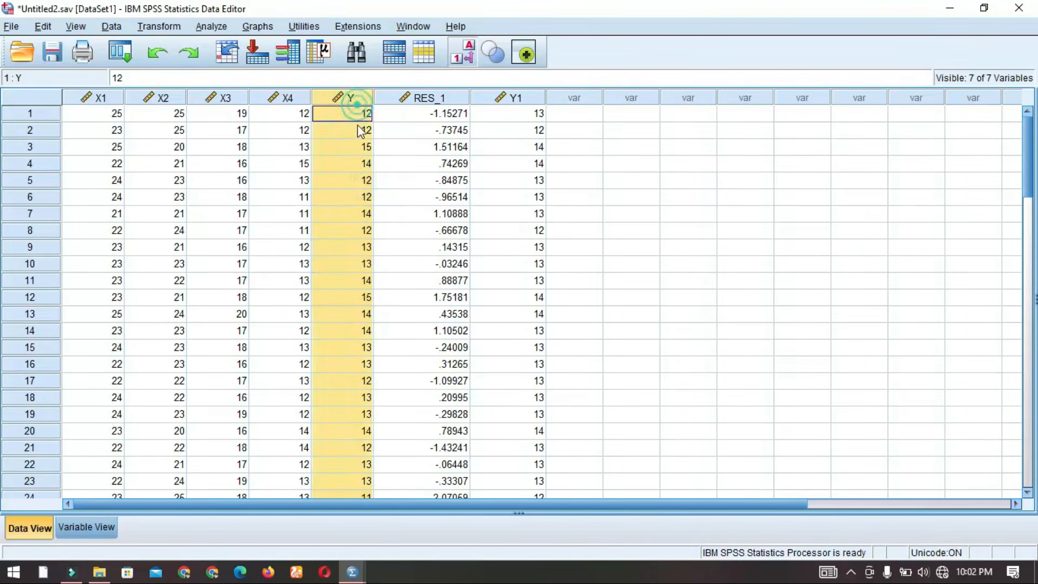
{"action": "left_click", "coordinate": [545, 170]}
{"action": "left_click", "coordinate": [514, 198]}
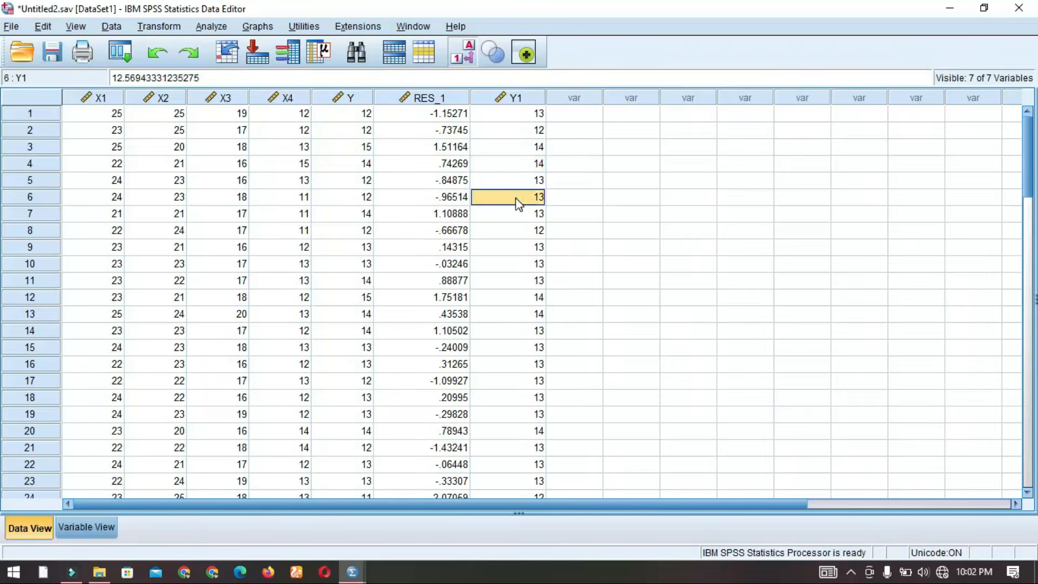
Start a Linear Regression and replace Kepuasan Pengguna with Y1 as the dependent variable, keeping X1–X4 as independents.
{"action": "left_click", "coordinate": [204, 28]}
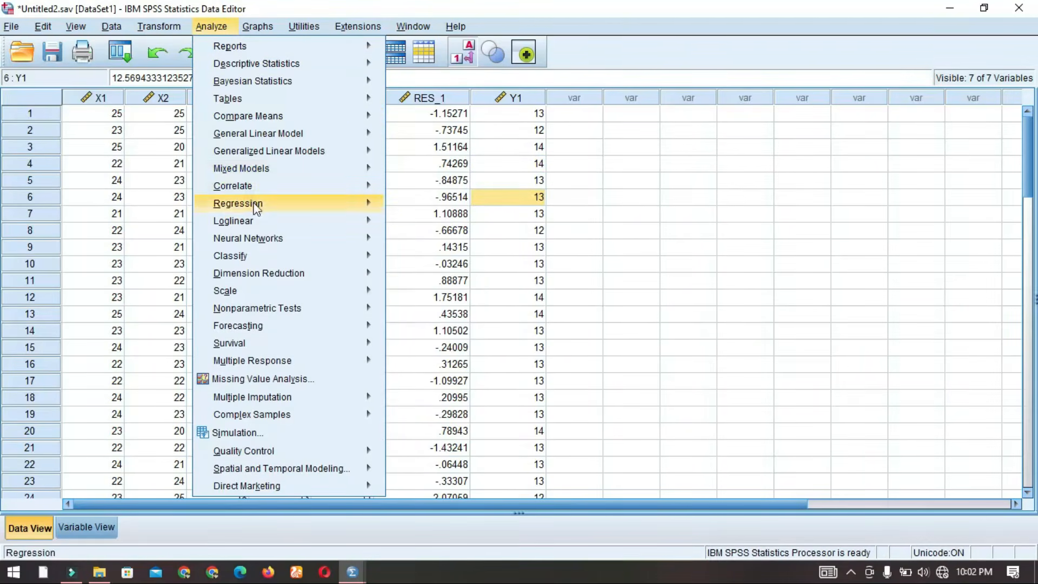
{"action": "mouse_move", "coordinate": [319, 209]}
{"action": "left_click", "coordinate": [416, 221]}
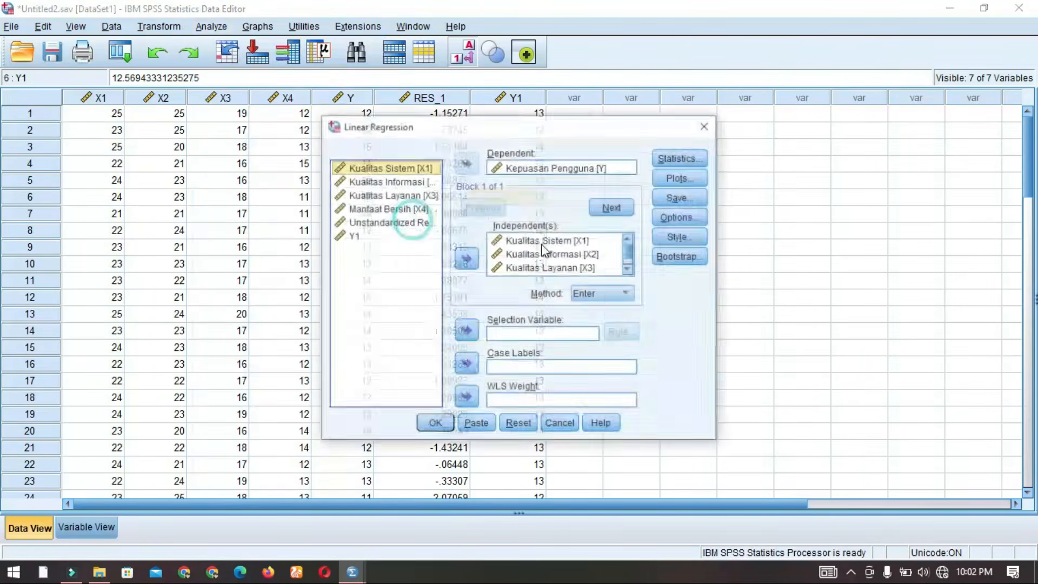
{"action": "left_click", "coordinate": [555, 168]}
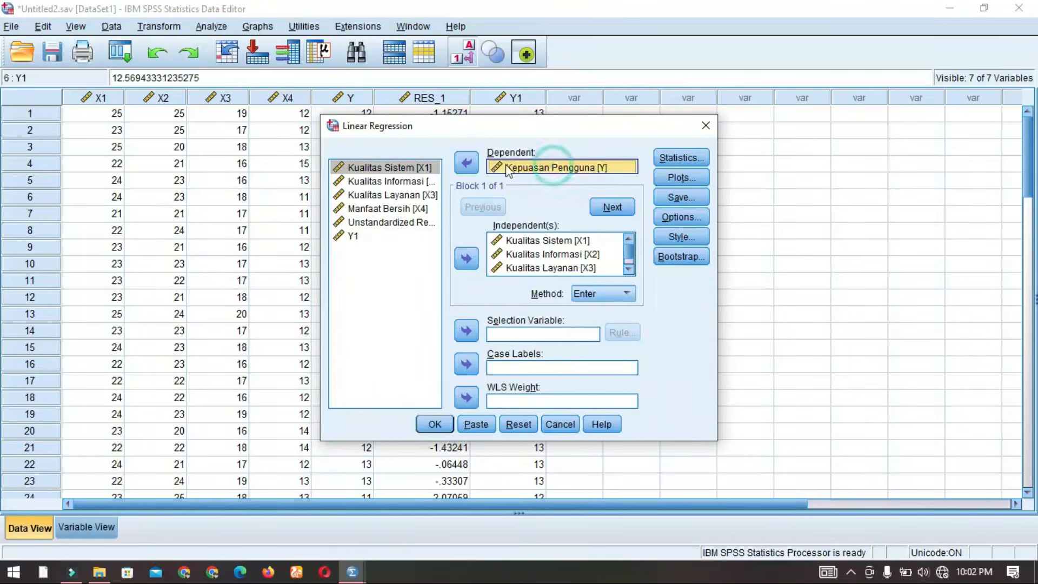
{"action": "left_click", "coordinate": [466, 162]}
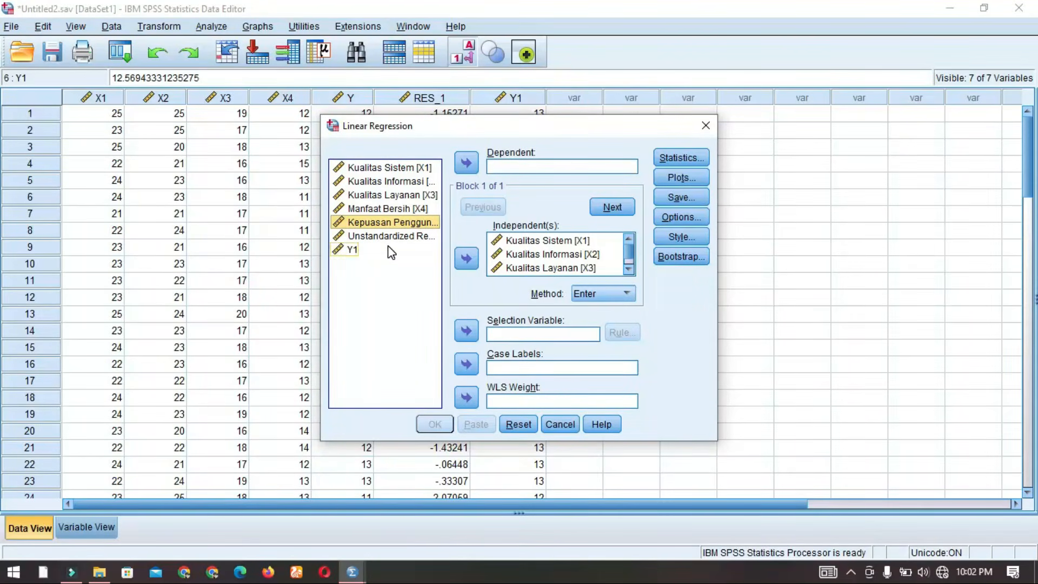
{"action": "left_click", "coordinate": [388, 249]}
{"action": "left_click", "coordinate": [465, 163]}
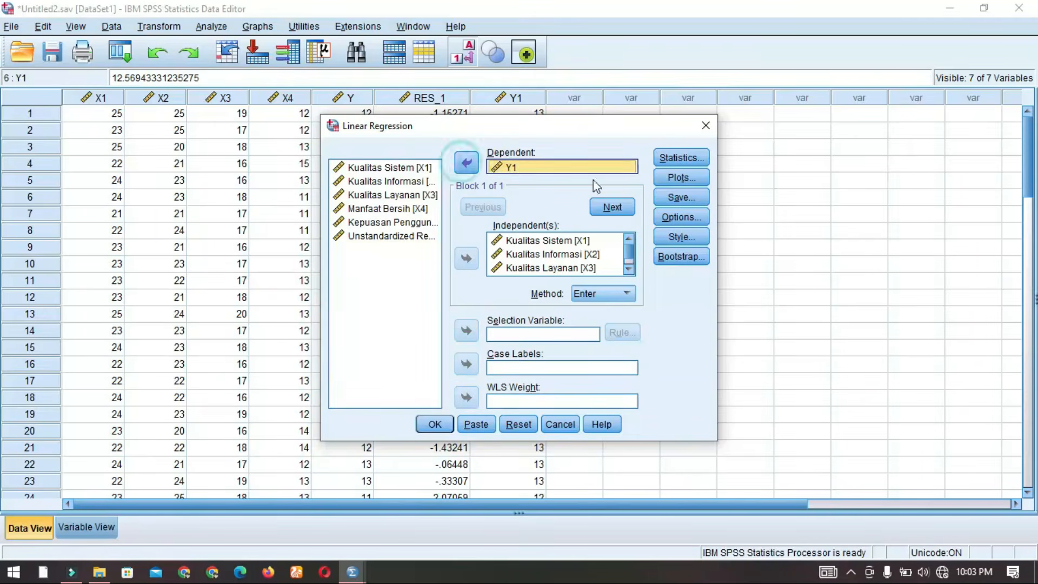
Turn off saving of the unstandardized residuals and run the regression on Y1.
{"action": "left_click", "coordinate": [670, 196]}
{"action": "left_click", "coordinate": [588, 107]}
{"action": "left_click", "coordinate": [464, 486]}
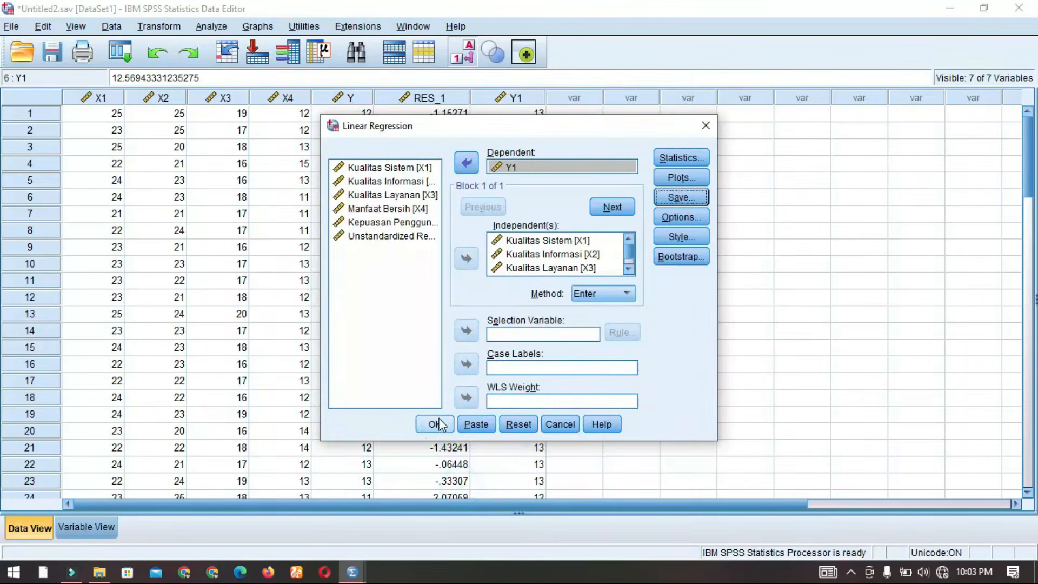
{"action": "left_click", "coordinate": [434, 424]}
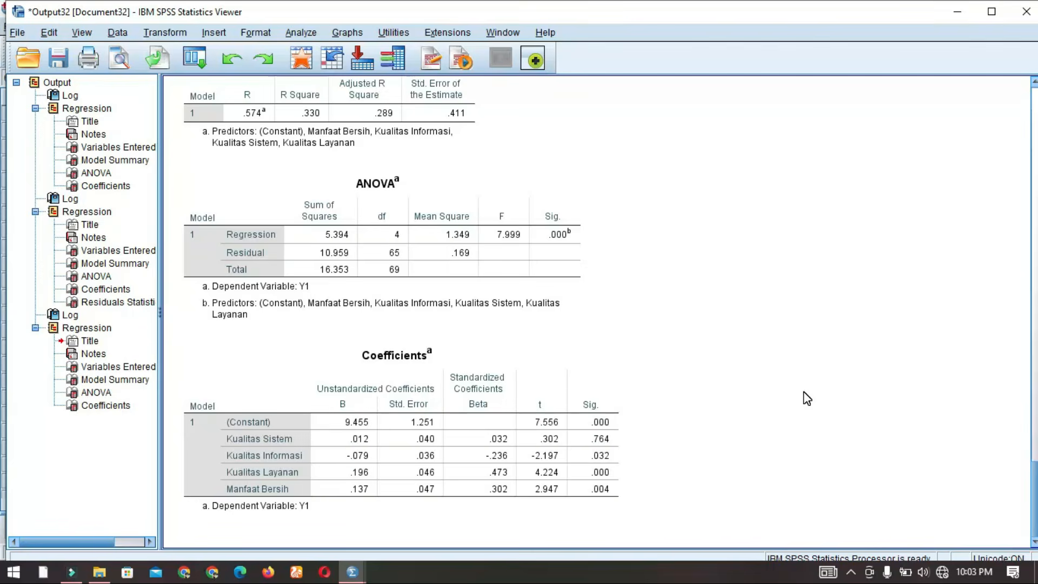
Compare the Sig. values in the Coefficients tables for Kepuasan Pengguna and Y1, and return to the data sheet.
{"action": "scroll", "coordinate": [718, 389], "scroll_direction": "up", "scroll_amount": 10}
{"action": "left_click", "coordinate": [551, 376]}
{"action": "left_click", "coordinate": [606, 230]}
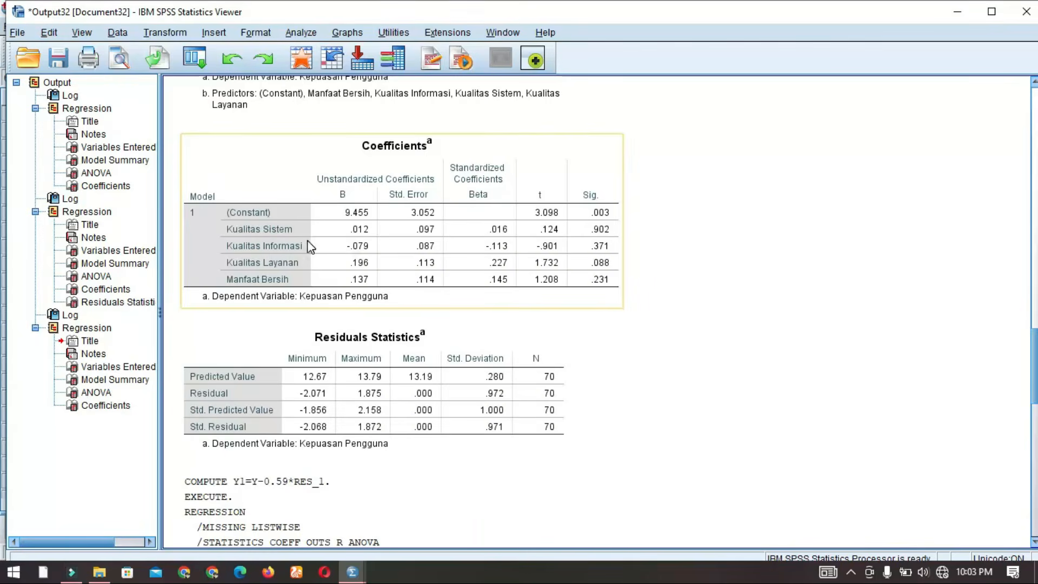
{"action": "left_click", "coordinate": [610, 365]}
{"action": "scroll", "coordinate": [609, 366], "scroll_direction": "down", "scroll_amount": 10}
{"action": "scroll", "coordinate": [614, 375], "scroll_direction": "up", "scroll_amount": 10}
{"action": "left_click", "coordinate": [595, 232]}
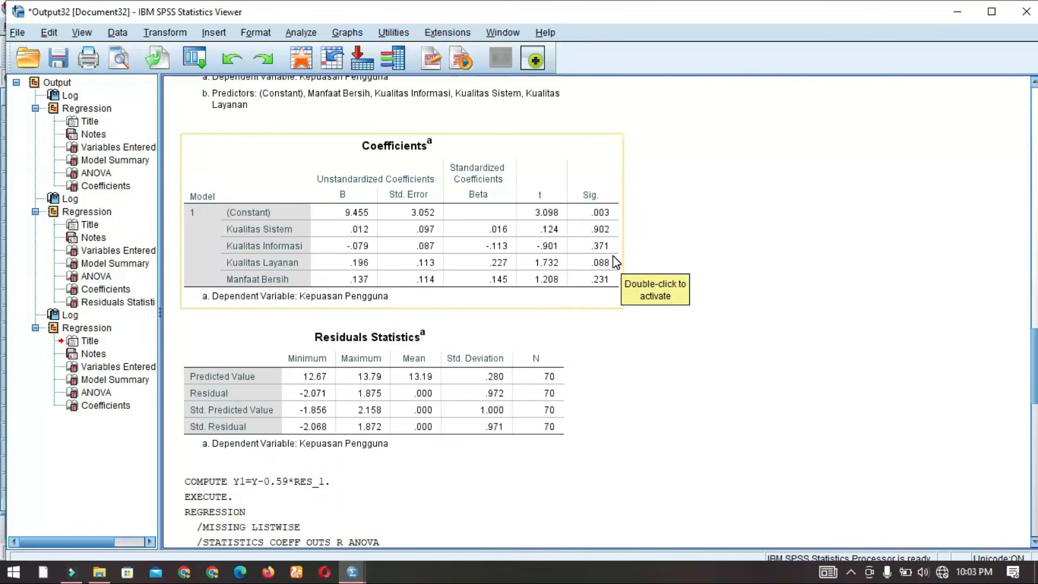
{"action": "scroll", "coordinate": [616, 262], "scroll_direction": "down", "scroll_amount": 15}
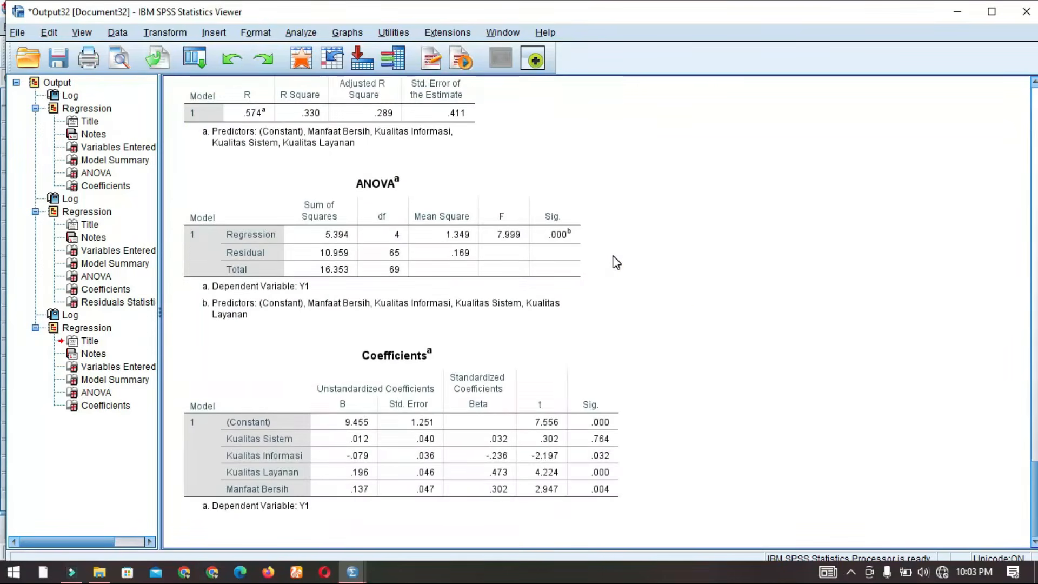
{"action": "left_click", "coordinate": [614, 464]}
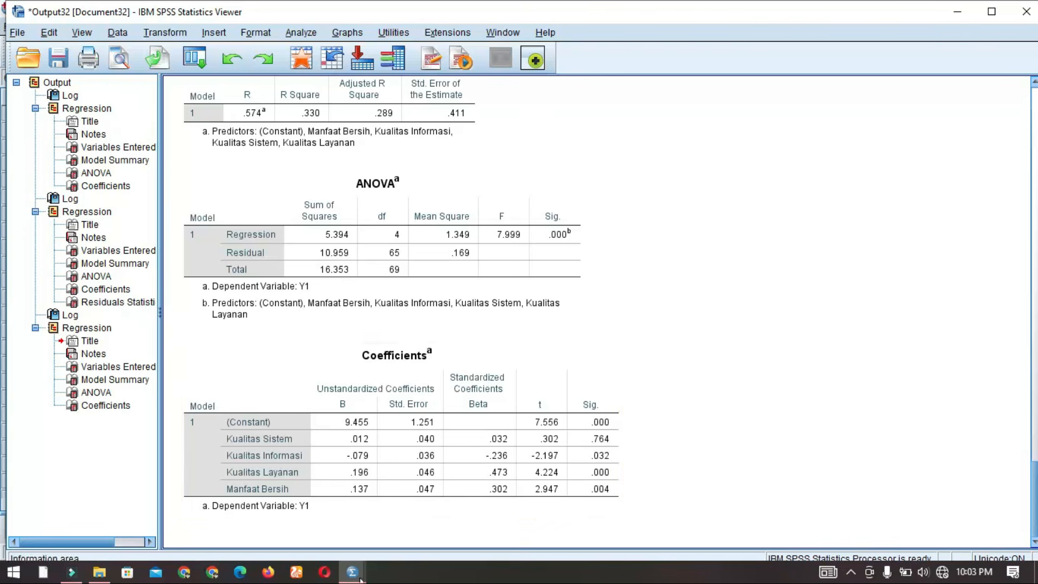
{"action": "mouse_move", "coordinate": [352, 572]}
{"action": "left_click", "coordinate": [281, 533]}
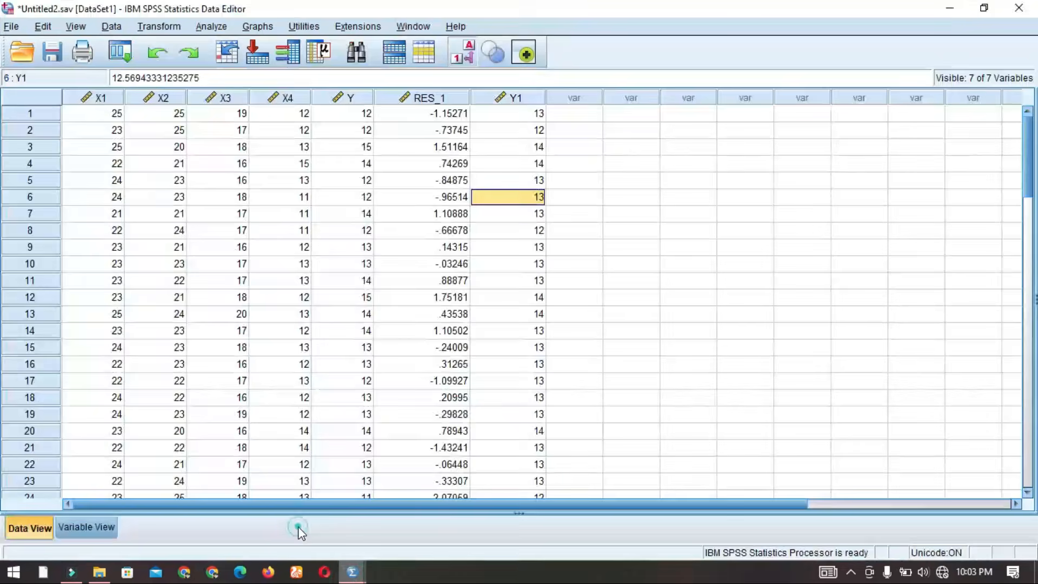
{"action": "left_click", "coordinate": [171, 30]}
{"action": "mouse_move", "coordinate": [177, 28]}
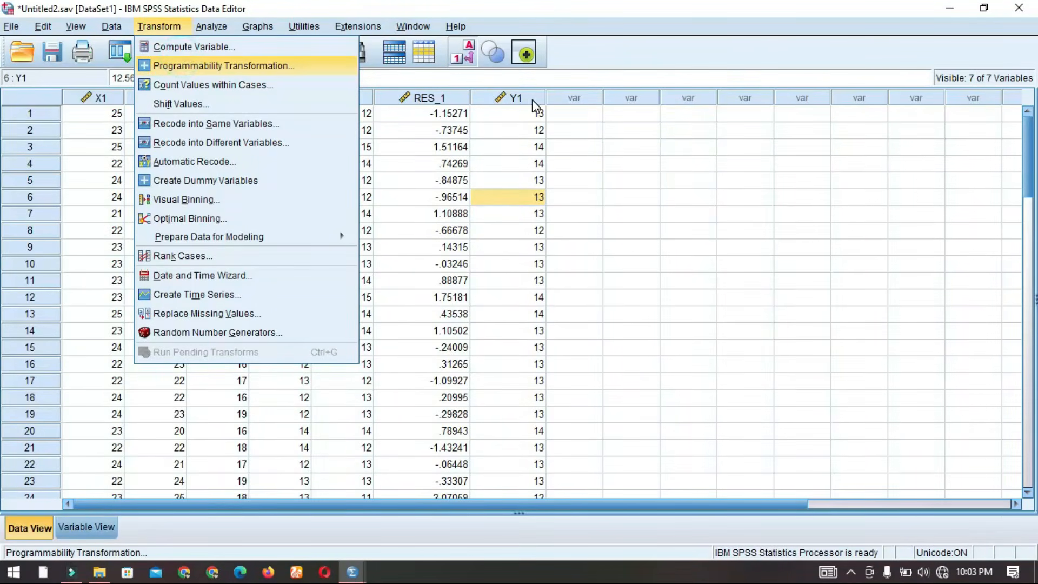
{"action": "left_click", "coordinate": [187, 65]}
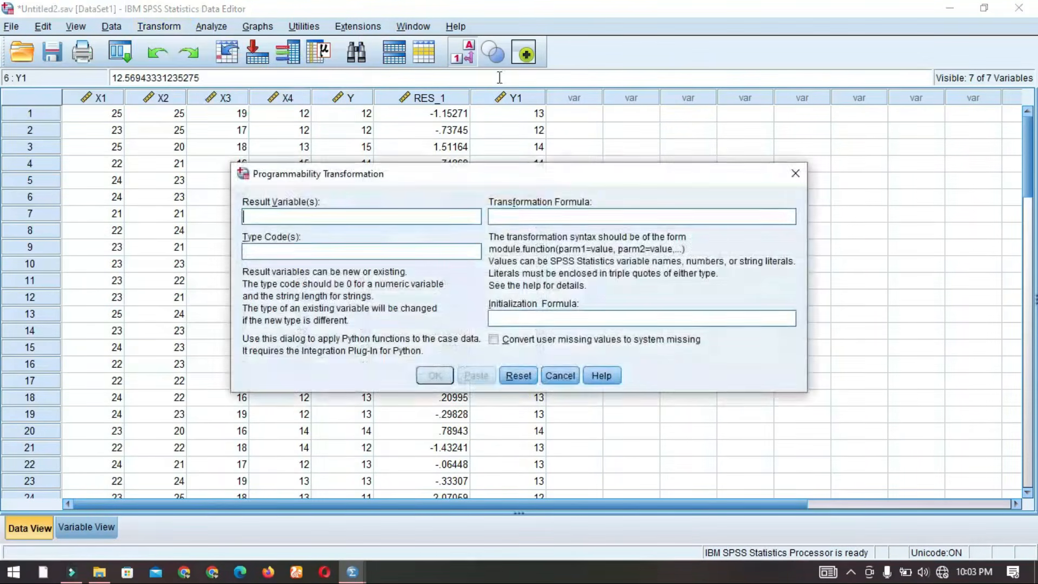
{"action": "left_click", "coordinate": [792, 173]}
Recompute Y1 with the expression Y-0.69*RES_1, overwriting the existing variable.
{"action": "left_click", "coordinate": [147, 29]}
{"action": "left_click", "coordinate": [189, 48]}
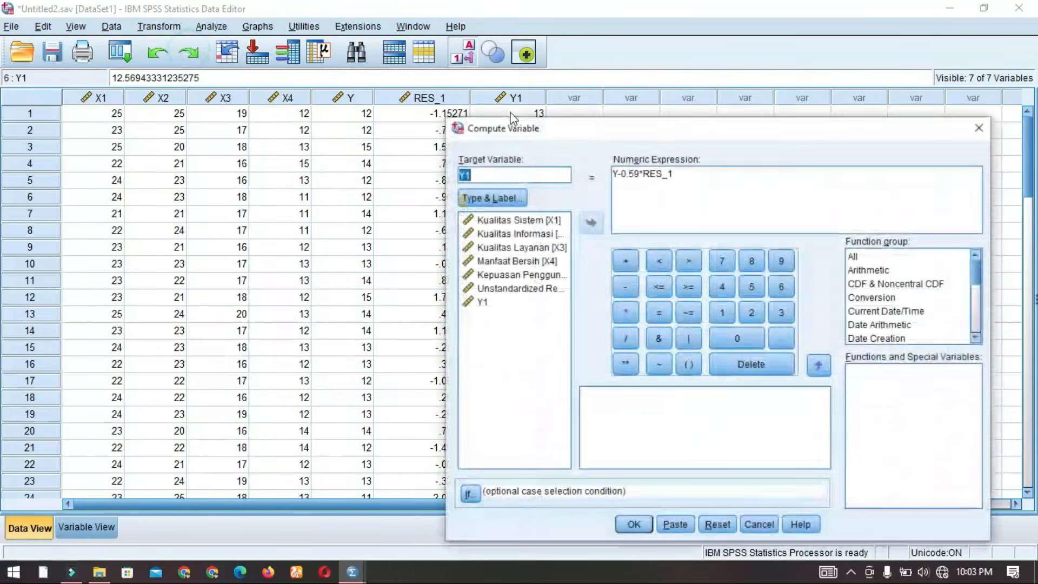
{"action": "left_click", "coordinate": [638, 174]}
{"action": "key", "text": "BackSpace"}
{"action": "key", "text": "BackSpace"}
{"action": "type", "text": "69"}
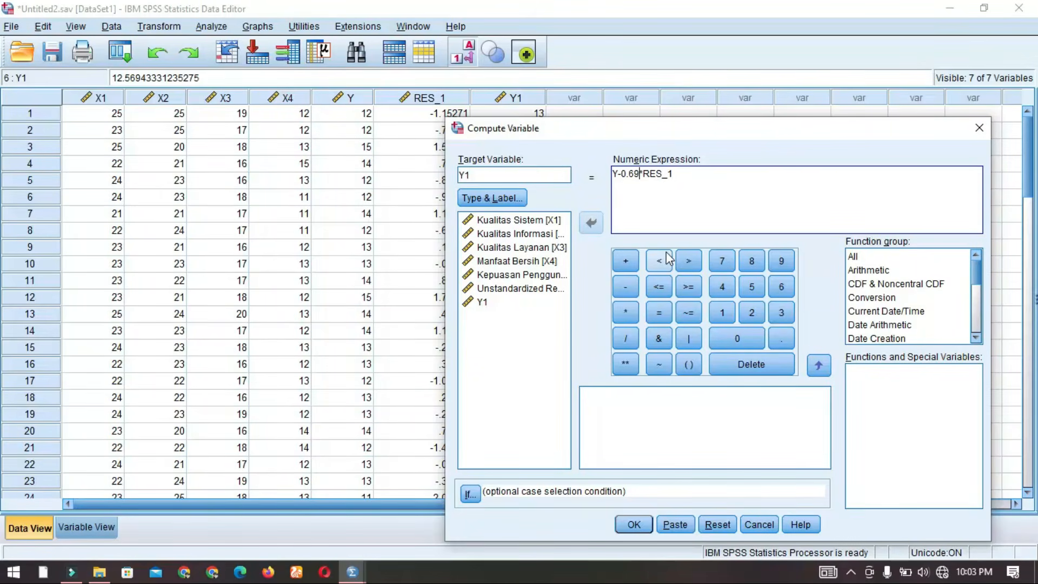
{"action": "left_click", "coordinate": [627, 523]}
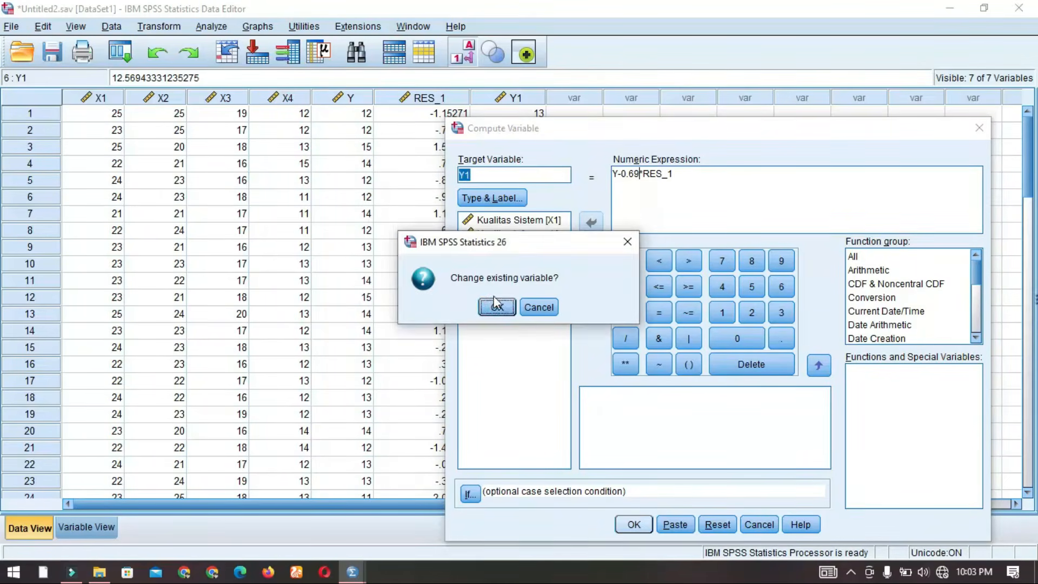
{"action": "left_click", "coordinate": [498, 304]}
Rerun the Linear Regression with Y1 as dependent and X1–X4 as independents, and review its Coefficients table.
{"action": "left_click", "coordinate": [301, 32]}
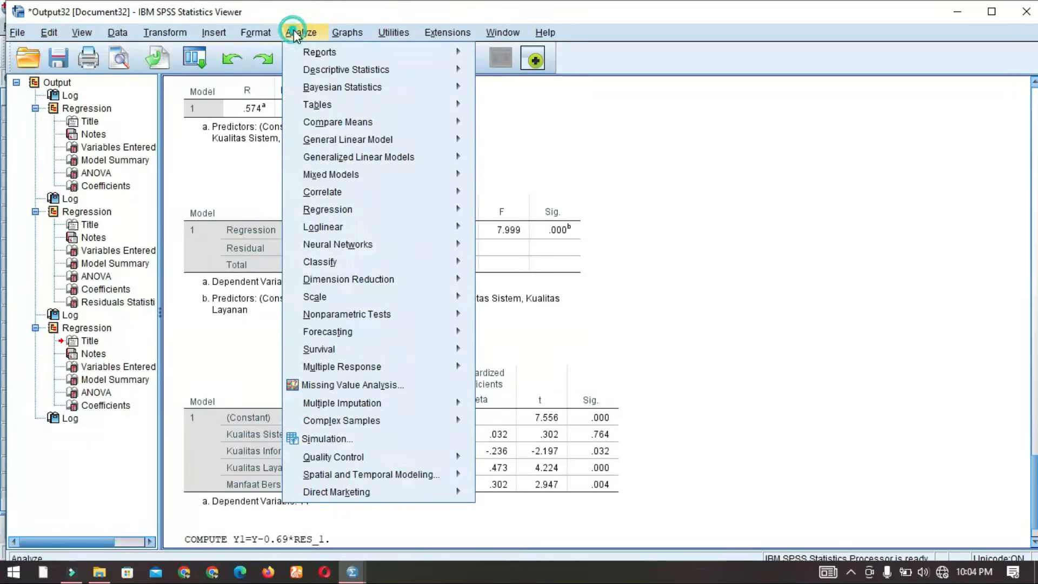
{"action": "mouse_move", "coordinate": [470, 216]}
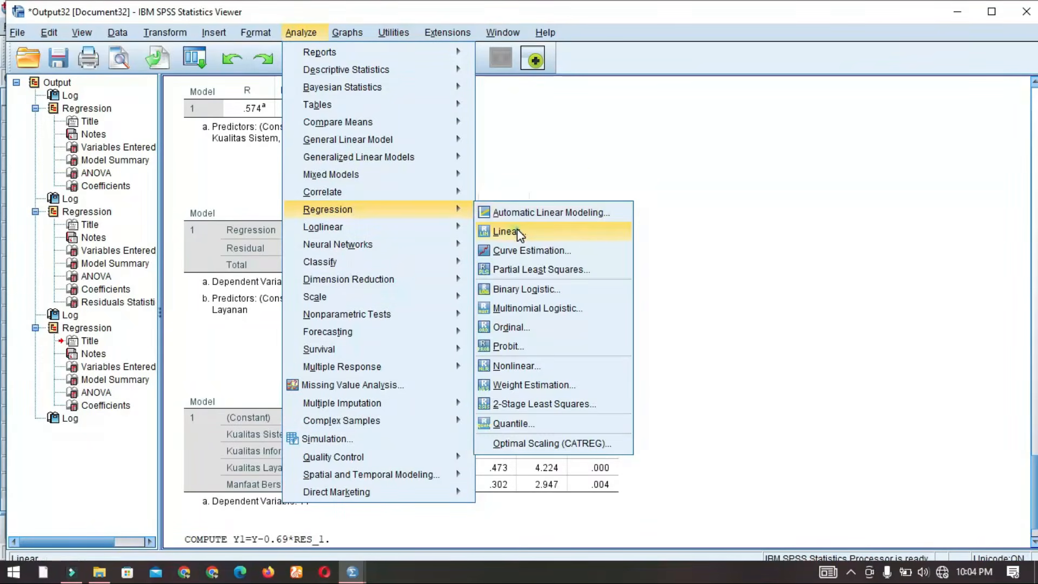
{"action": "left_click", "coordinate": [511, 231]}
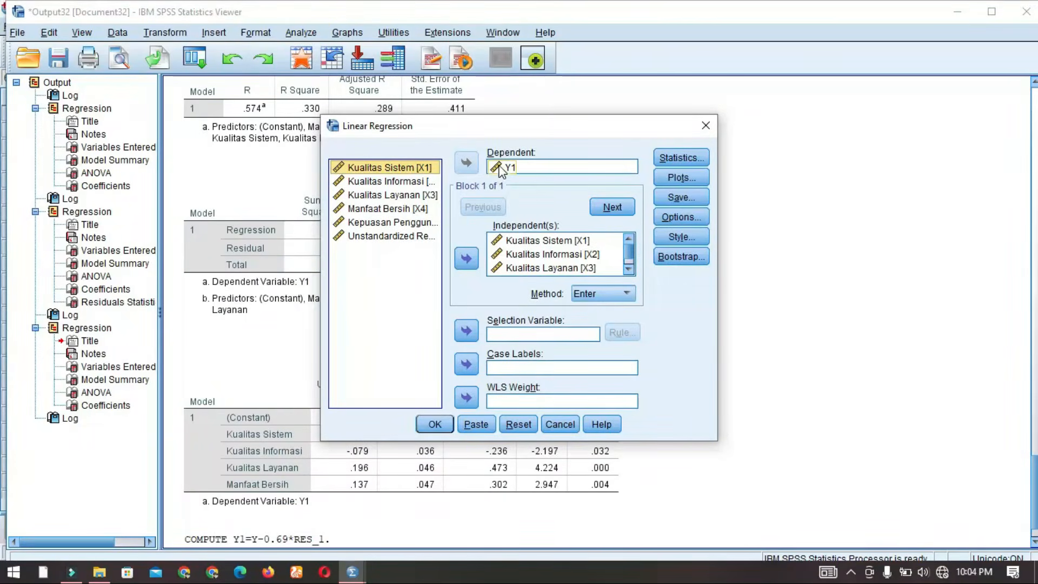
{"action": "left_click", "coordinate": [435, 424]}
{"action": "scroll", "coordinate": [722, 351], "scroll_direction": "down", "scroll_amount": 5}
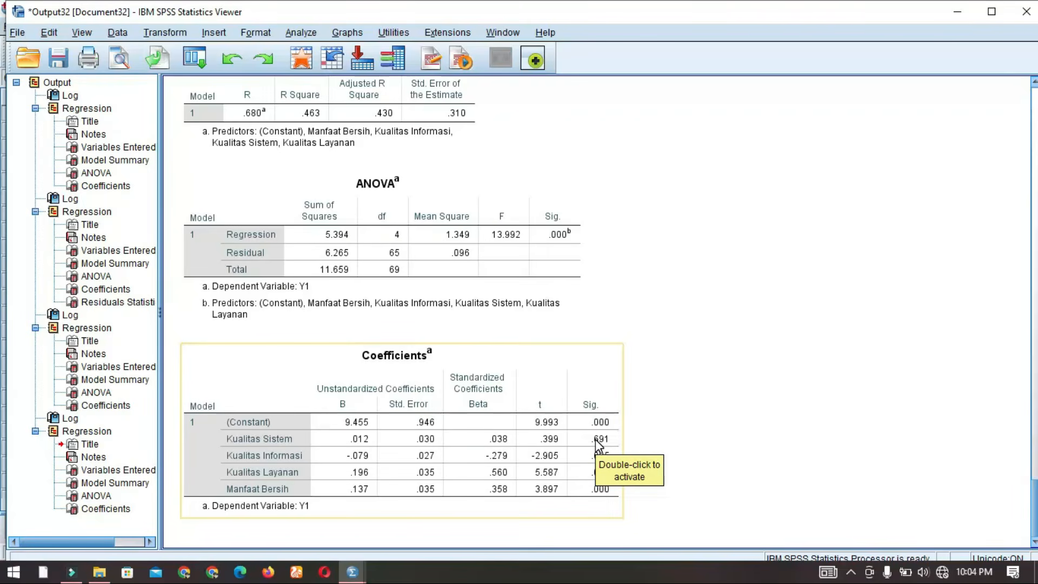
Return to the data sheet and examine the recomputed Y1 values down through the lower rows.
{"action": "left_click", "coordinate": [354, 572]}
{"action": "left_click", "coordinate": [273, 508]}
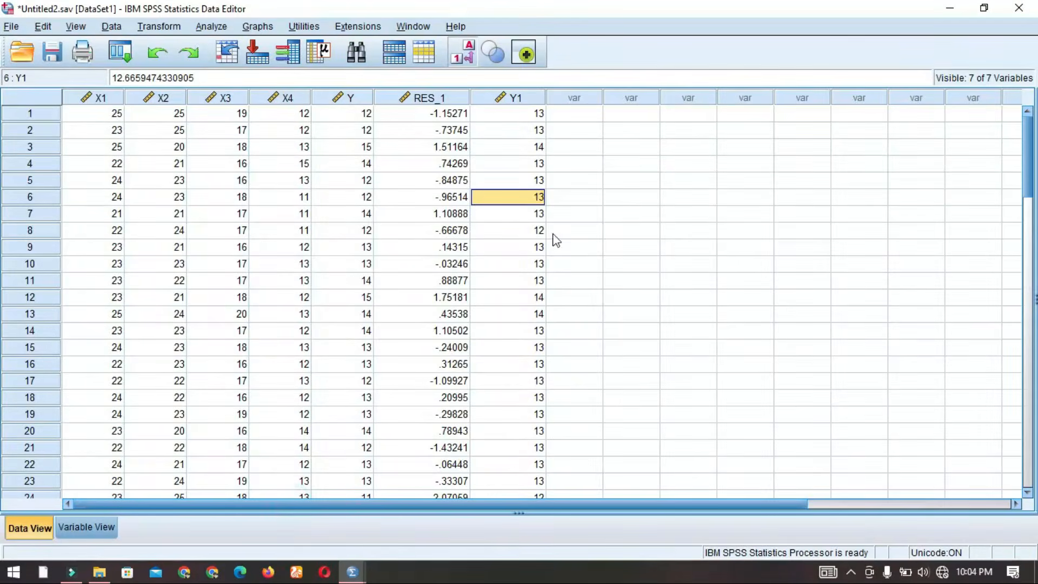
{"action": "left_click", "coordinate": [539, 364]}
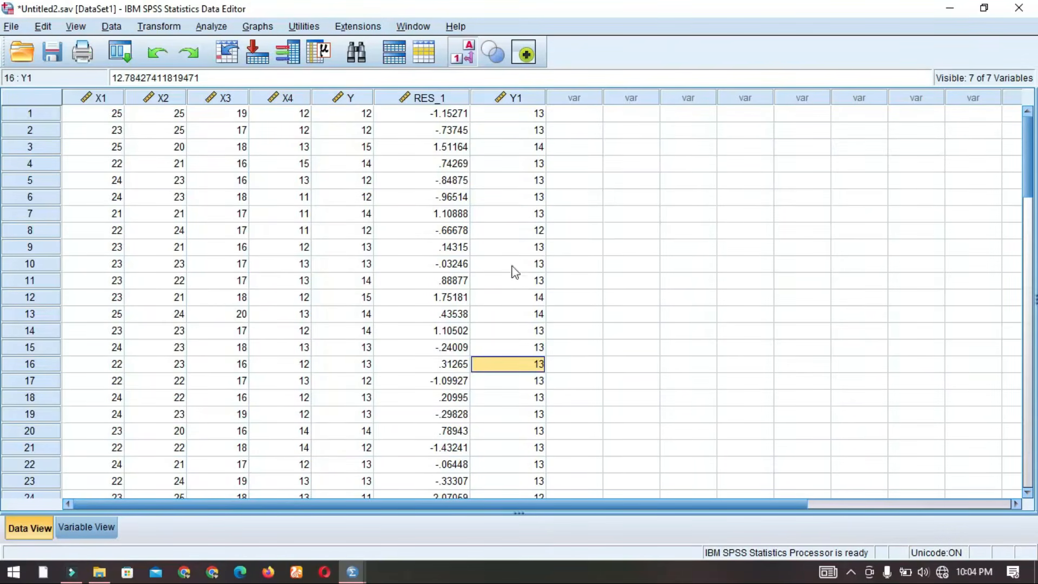
{"action": "left_click", "coordinate": [530, 198]}
{"action": "left_click_drag", "start_coordinate": [537, 132], "coordinate": [538, 457]}
{"action": "scroll", "coordinate": [528, 359], "scroll_direction": "down", "scroll_amount": 8}
{"action": "left_click", "coordinate": [528, 351]}
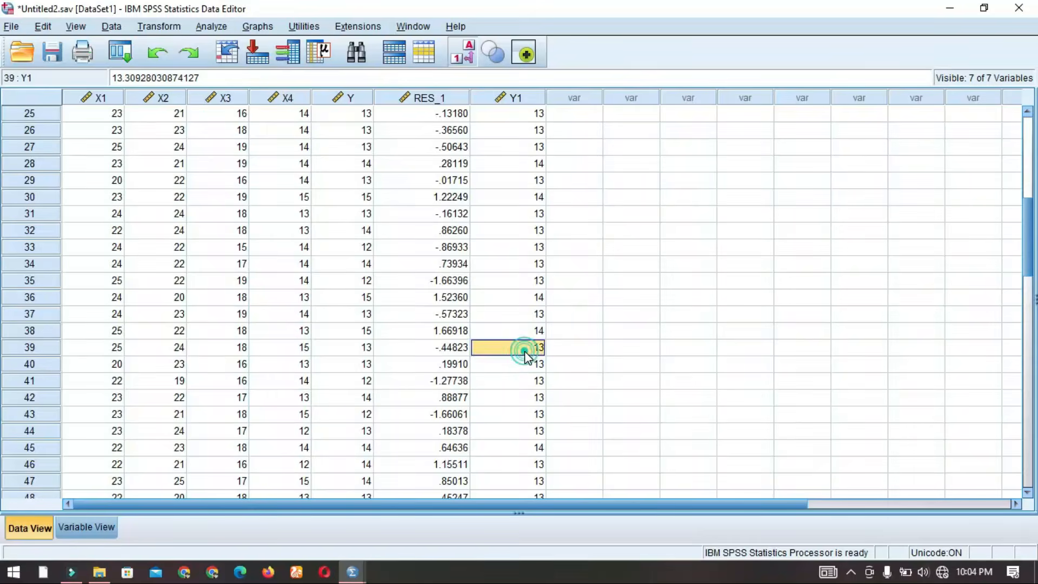
{"action": "scroll", "coordinate": [527, 358], "scroll_direction": "down", "scroll_amount": 3}
{"action": "left_click", "coordinate": [524, 352]}
{"action": "mouse_move", "coordinate": [349, 566]}
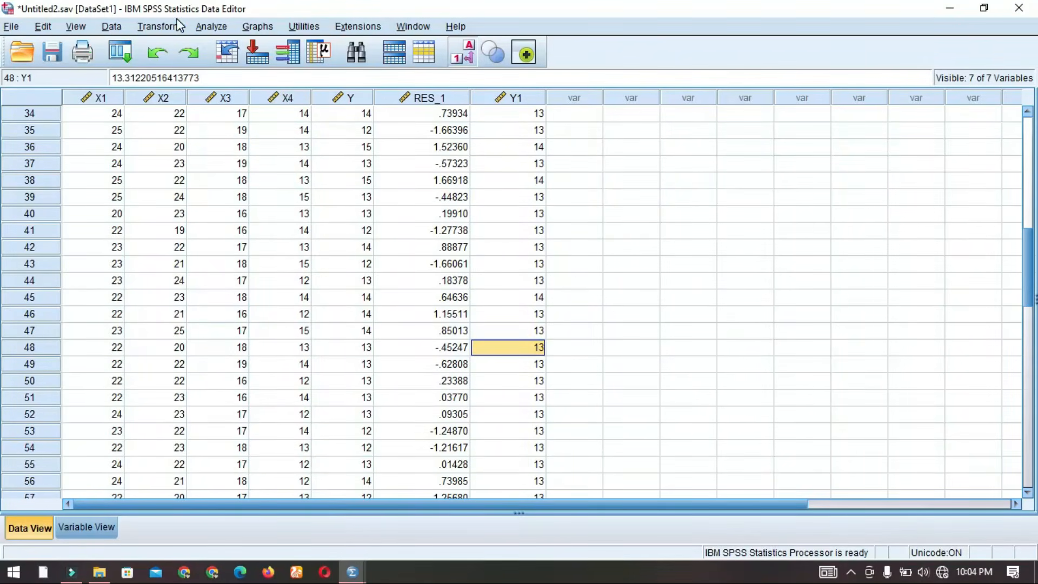
Check the residual coefficient in the Compute Variable expression for Y1 and close the dialog without recomputing.
{"action": "left_click", "coordinate": [210, 26]}
{"action": "mouse_move", "coordinate": [159, 26]}
{"action": "left_click", "coordinate": [179, 44]}
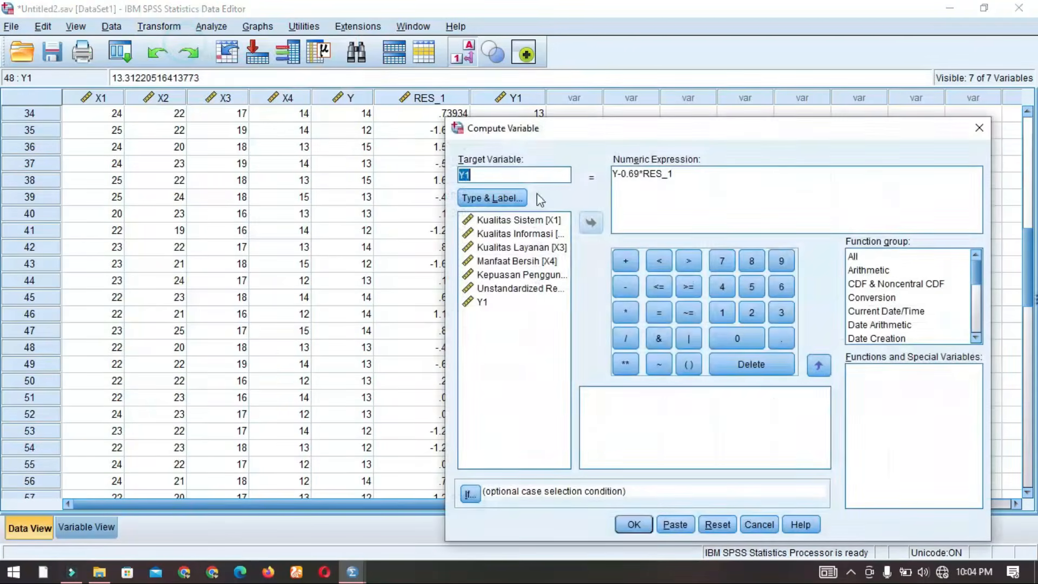
{"action": "left_click_drag", "start_coordinate": [621, 174], "coordinate": [634, 174]}
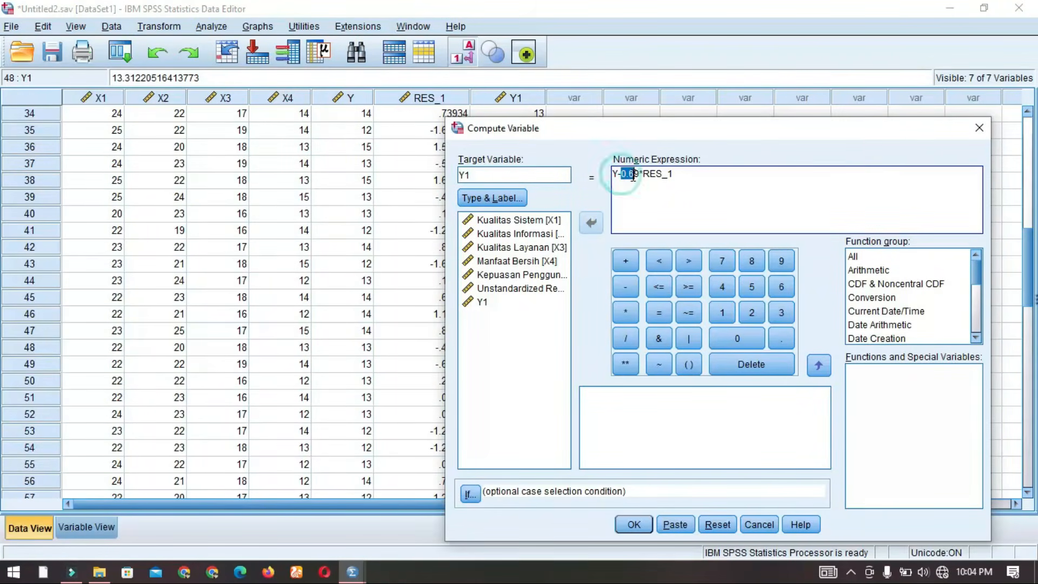
{"action": "left_click", "coordinate": [979, 128]}
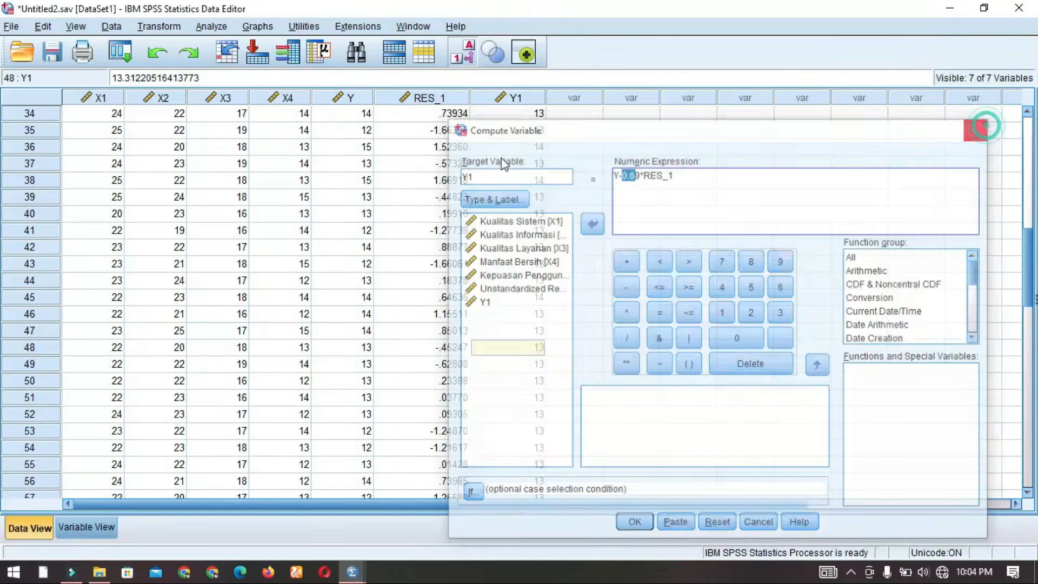
Recompute Y1 with the expression Y-0.79*RES_1, overwriting the existing variable.
{"action": "scroll", "coordinate": [475, 197], "scroll_direction": "up", "scroll_amount": 1}
{"action": "scroll", "coordinate": [475, 197], "scroll_direction": "up", "scroll_amount": 10}
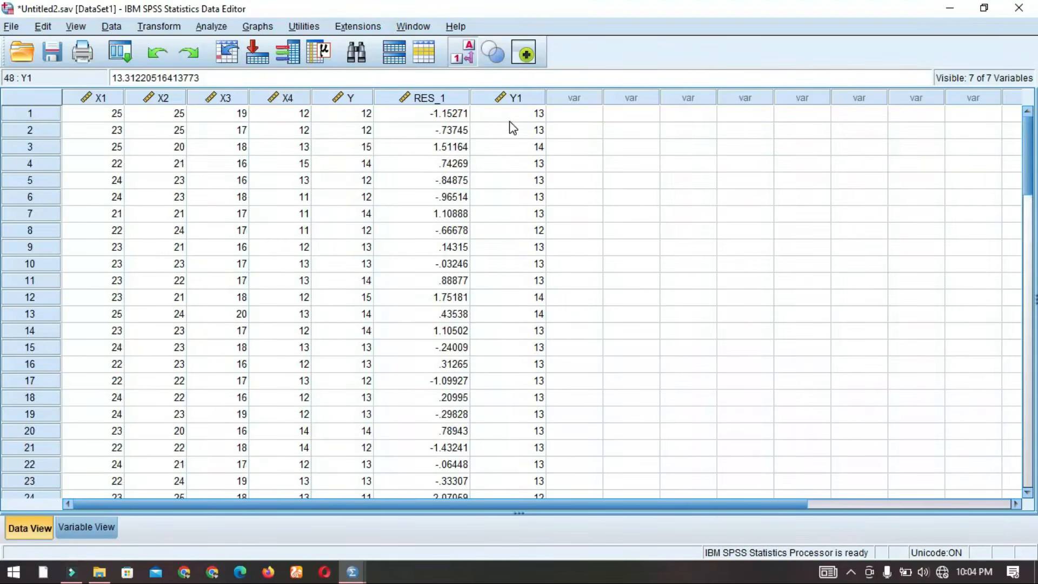
{"action": "left_click_drag", "start_coordinate": [531, 114], "coordinate": [533, 249]}
{"action": "left_click", "coordinate": [518, 297]}
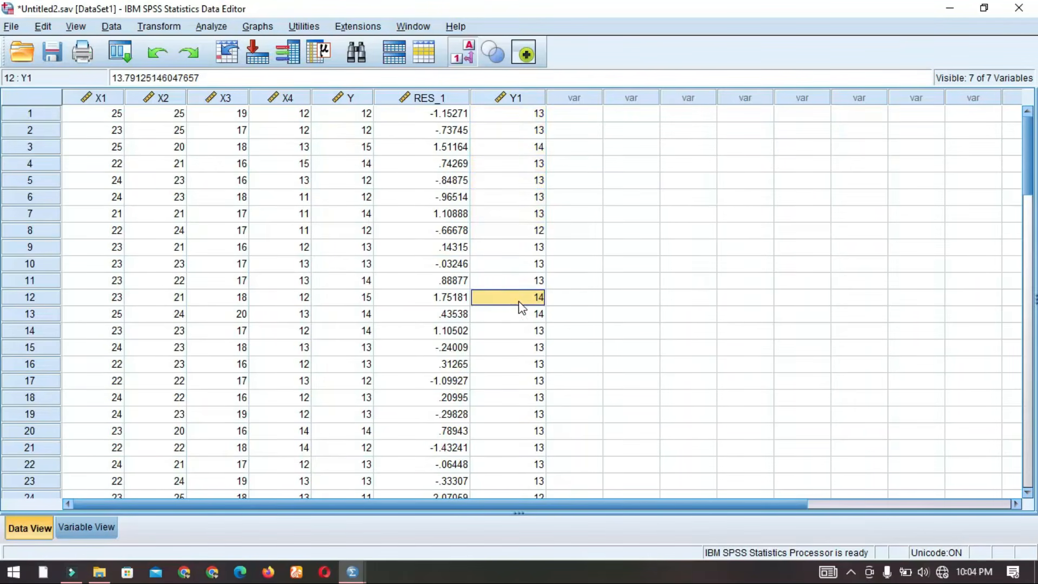
{"action": "left_click", "coordinate": [144, 27]}
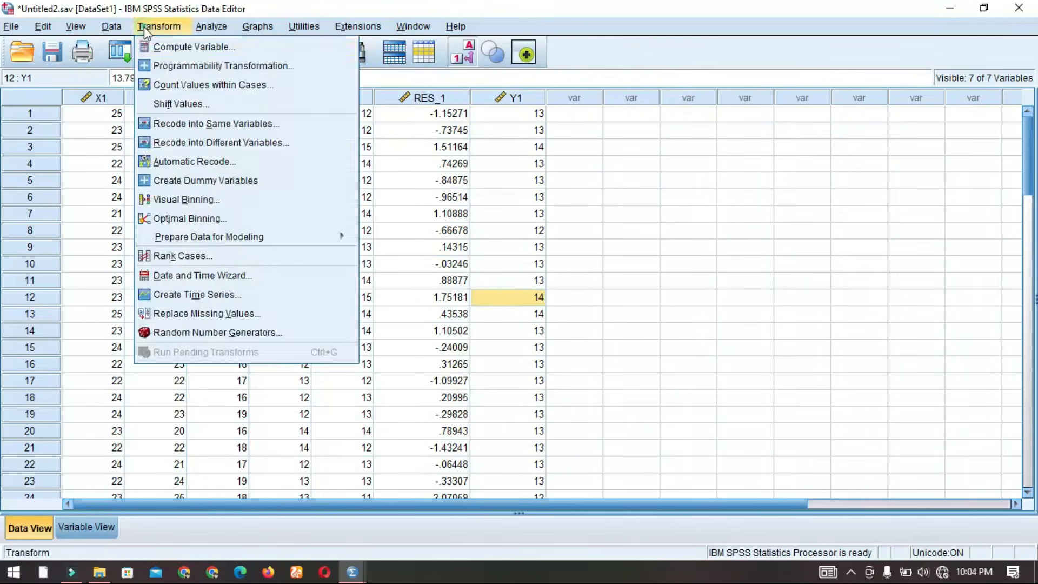
{"action": "left_click", "coordinate": [194, 47]}
{"action": "left_click", "coordinate": [637, 172]}
{"action": "key", "text": "BackSpace"}
{"action": "key", "text": "BackSpace"}
{"action": "type", "text": "79*RES_1"}
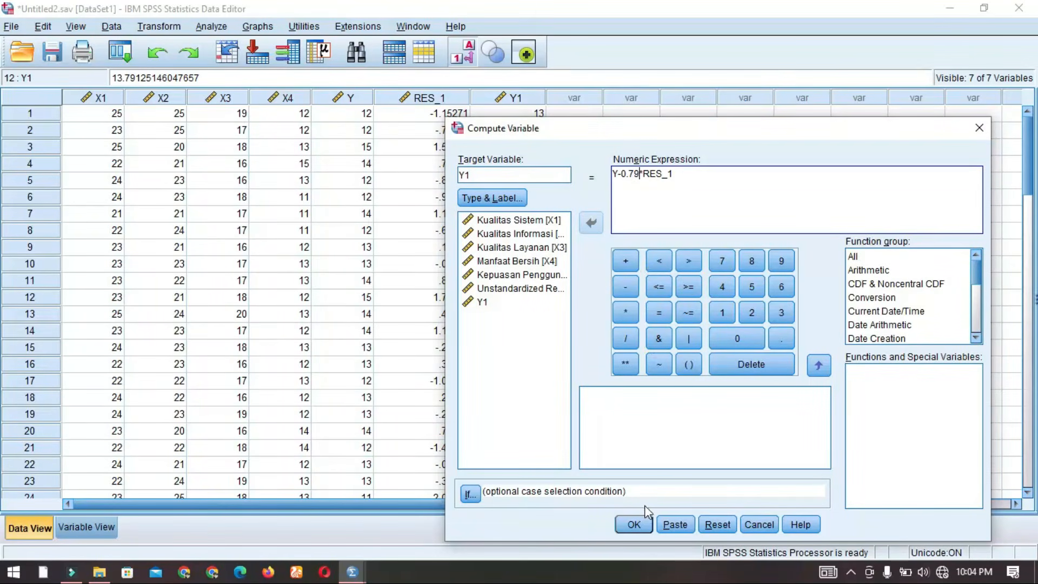
{"action": "left_click", "coordinate": [633, 525]}
{"action": "left_click", "coordinate": [498, 308]}
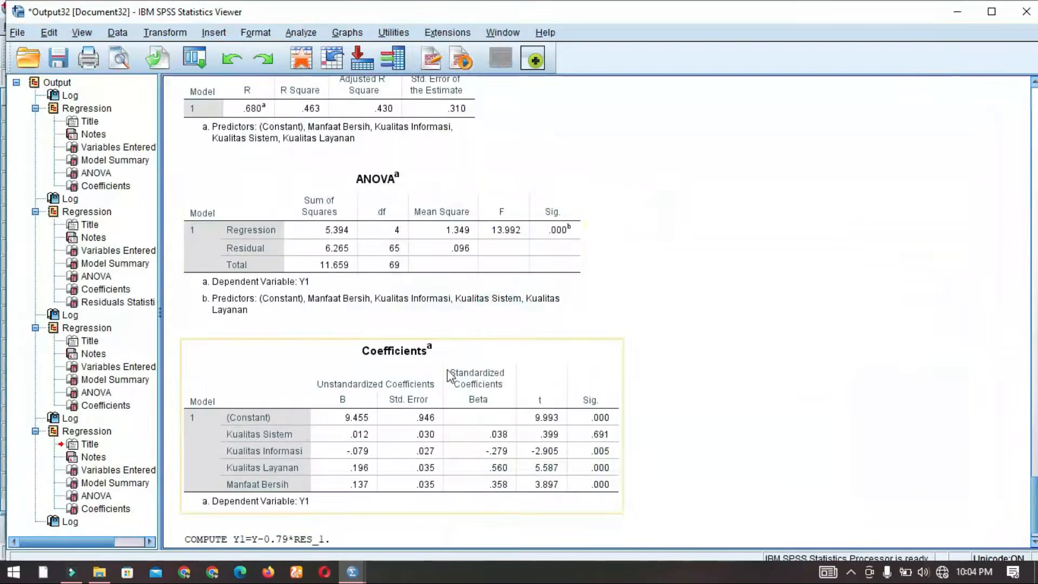
Rerun the Linear Regression with the recomputed Y1 as dependent and X1–X4 as independents.
{"action": "left_click", "coordinate": [292, 32]}
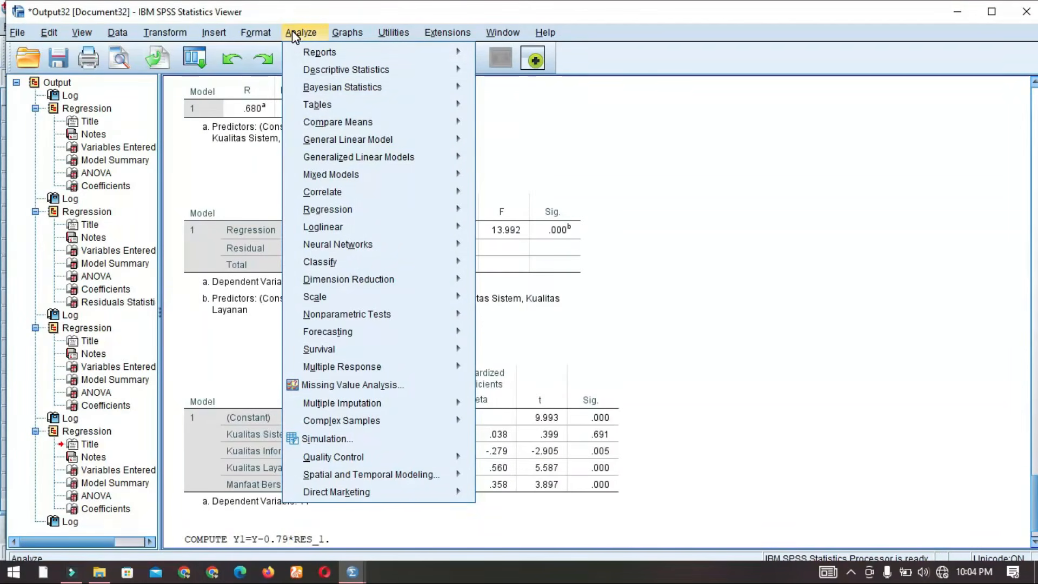
{"action": "mouse_move", "coordinate": [336, 210]}
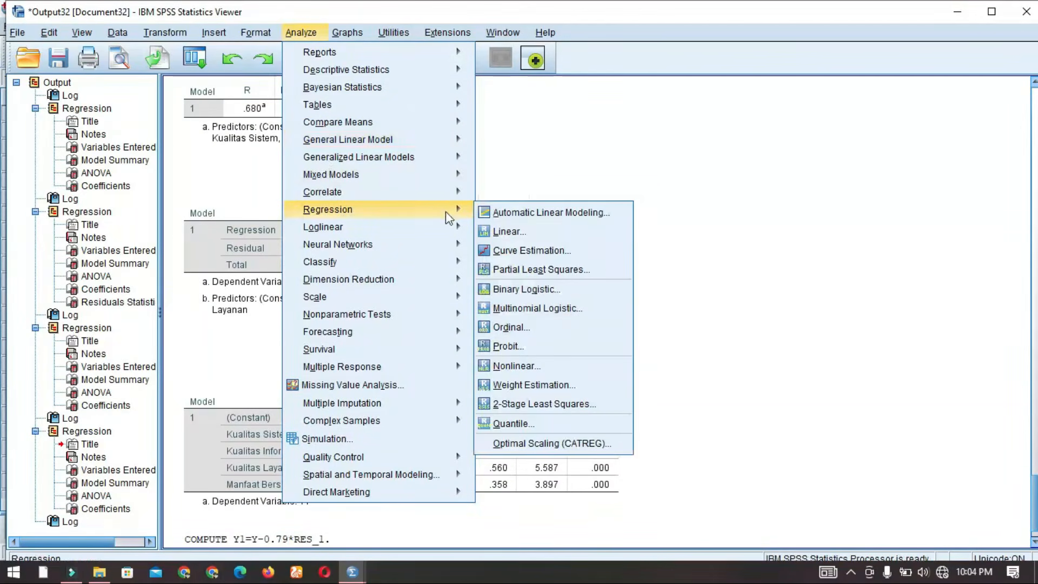
{"action": "left_click", "coordinate": [512, 232]}
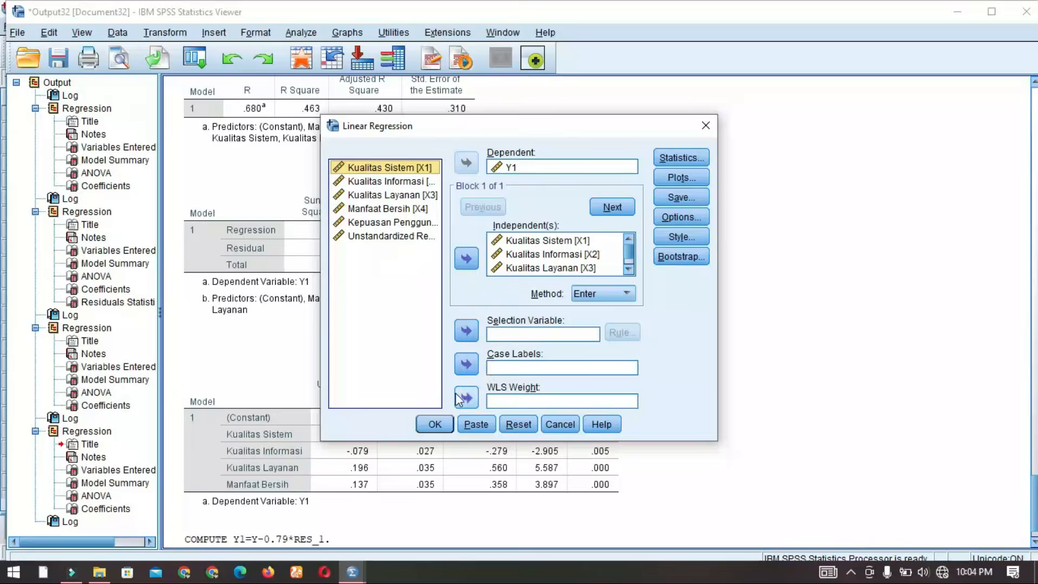
{"action": "left_click", "coordinate": [434, 423]}
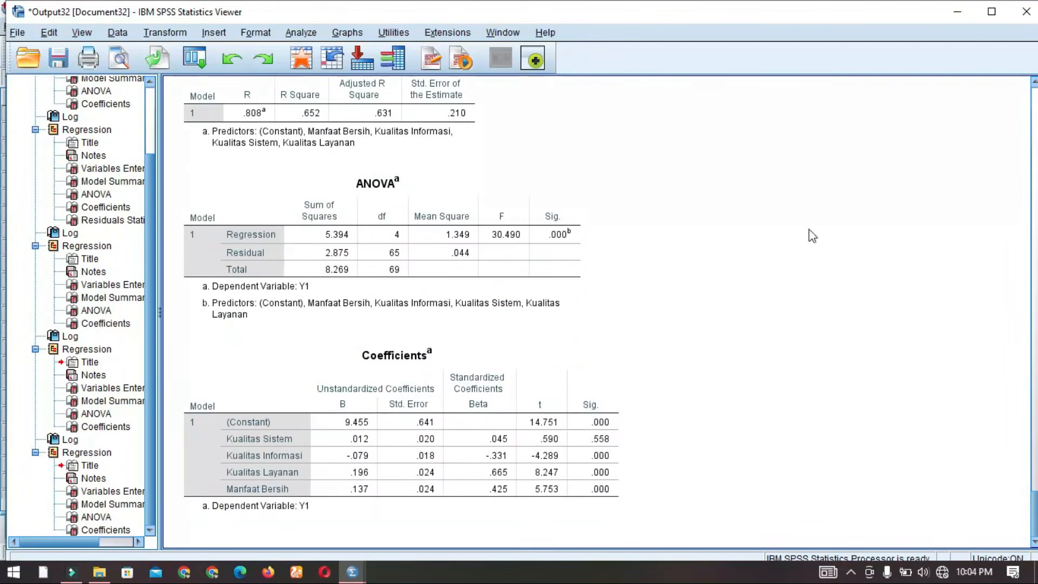
Return to the data sheet and examine the recomputed Y1 values from the first rows down to the last.
{"action": "left_click", "coordinate": [349, 570]}
{"action": "left_click", "coordinate": [273, 508]}
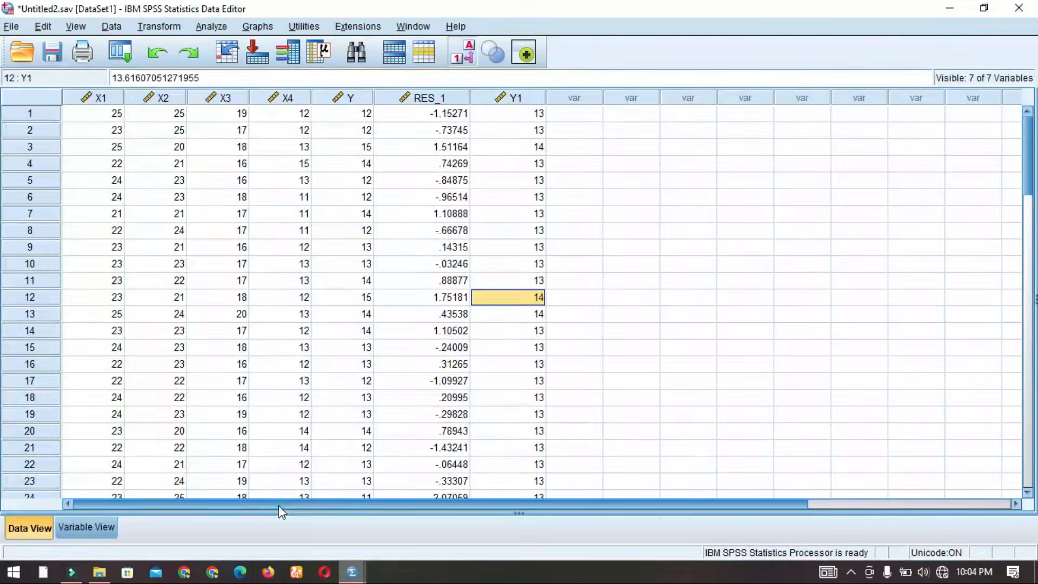
{"action": "left_click", "coordinate": [531, 212]}
{"action": "left_click", "coordinate": [516, 130]}
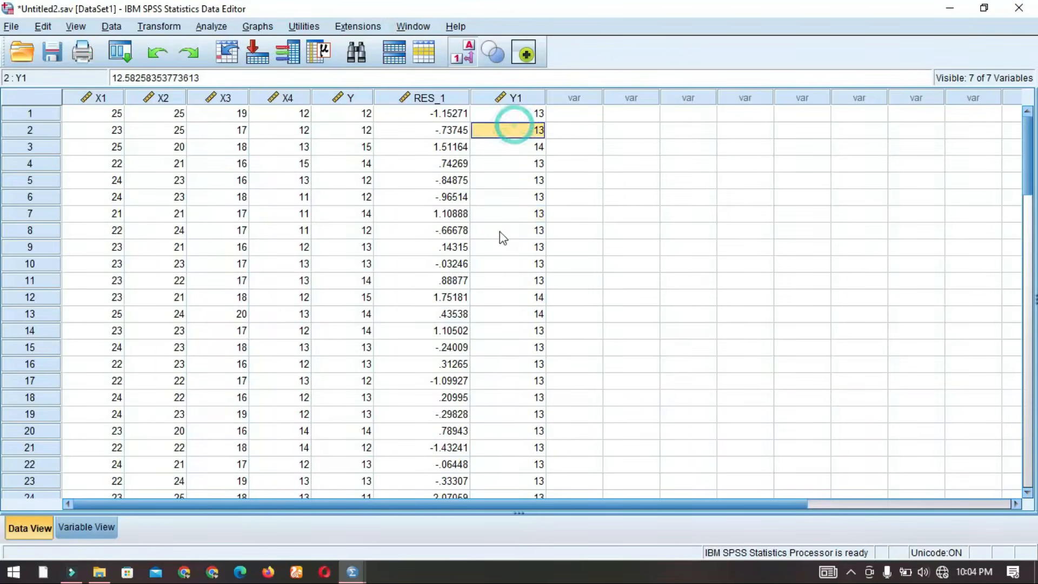
{"action": "scroll", "coordinate": [516, 275], "scroll_direction": "down", "scroll_amount": 14}
{"action": "scroll", "coordinate": [522, 305], "scroll_direction": "down", "scroll_amount": 4}
{"action": "scroll", "coordinate": [526, 311], "scroll_direction": "up", "scroll_amount": 3}
{"action": "left_click_drag", "start_coordinate": [531, 423], "coordinate": [525, 165]}
{"action": "scroll", "coordinate": [524, 175], "scroll_direction": "up", "scroll_amount": 4}
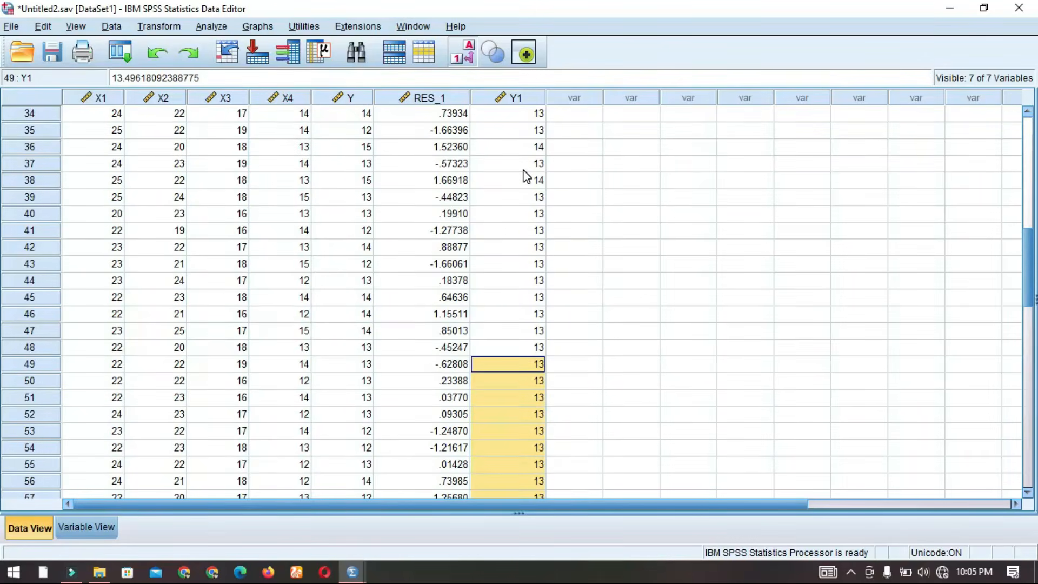
{"action": "scroll", "coordinate": [526, 175], "scroll_direction": "up", "scroll_amount": 11}
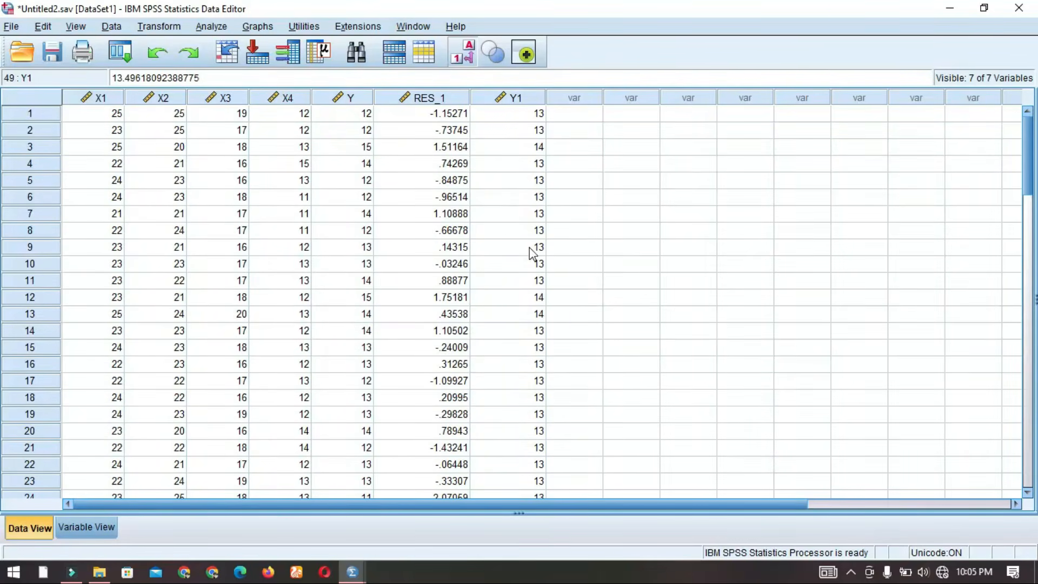
{"action": "left_click", "coordinate": [533, 213]}
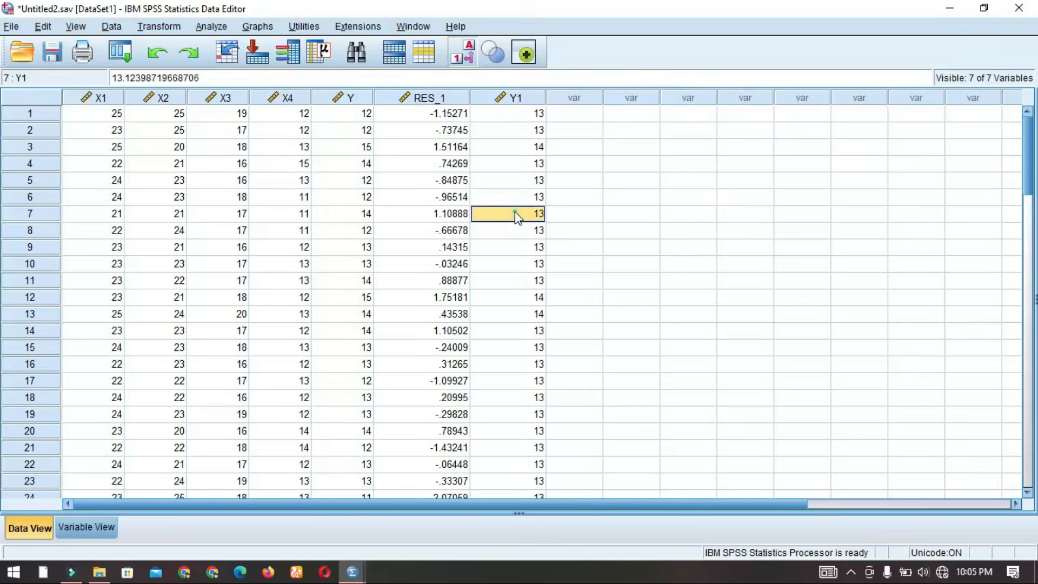
Recompute Y1 with the expression Y-0.59*RES_1, overwriting the existing variable.
{"action": "left_click", "coordinate": [171, 24]}
{"action": "left_click", "coordinate": [159, 26]}
{"action": "left_click", "coordinate": [159, 26]}
{"action": "left_click", "coordinate": [172, 48]}
{"action": "left_click", "coordinate": [636, 173]}
{"action": "key", "text": "BackSpace"}
{"action": "type", "text": "59*RES_1"}
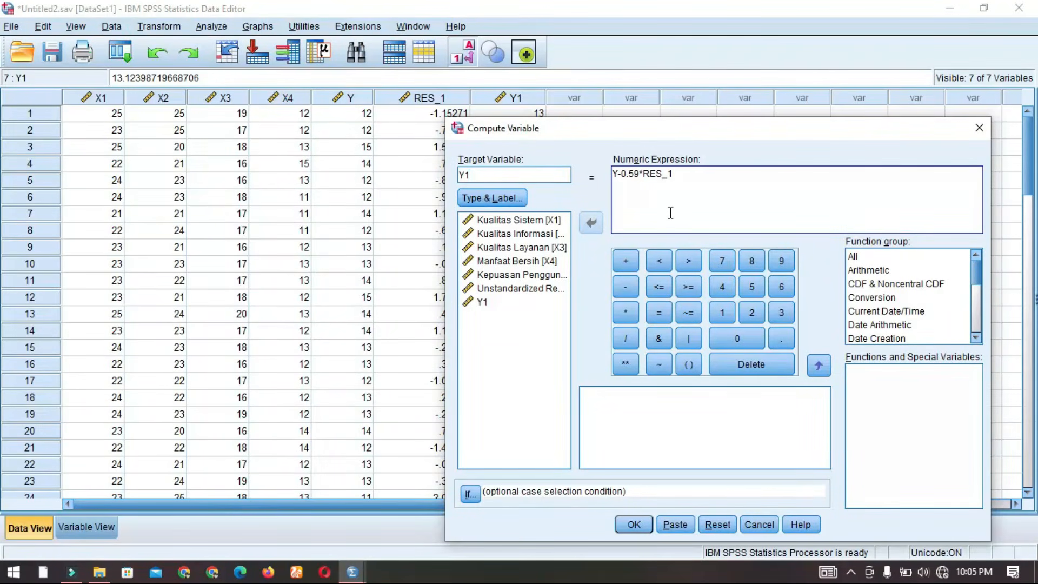
{"action": "left_click", "coordinate": [633, 524]}
{"action": "left_click", "coordinate": [502, 307]}
Rerun the Linear Regression of Y1 on X1–X4 and review the new ANOVA and Coefficients tables.
{"action": "left_click", "coordinate": [302, 32]}
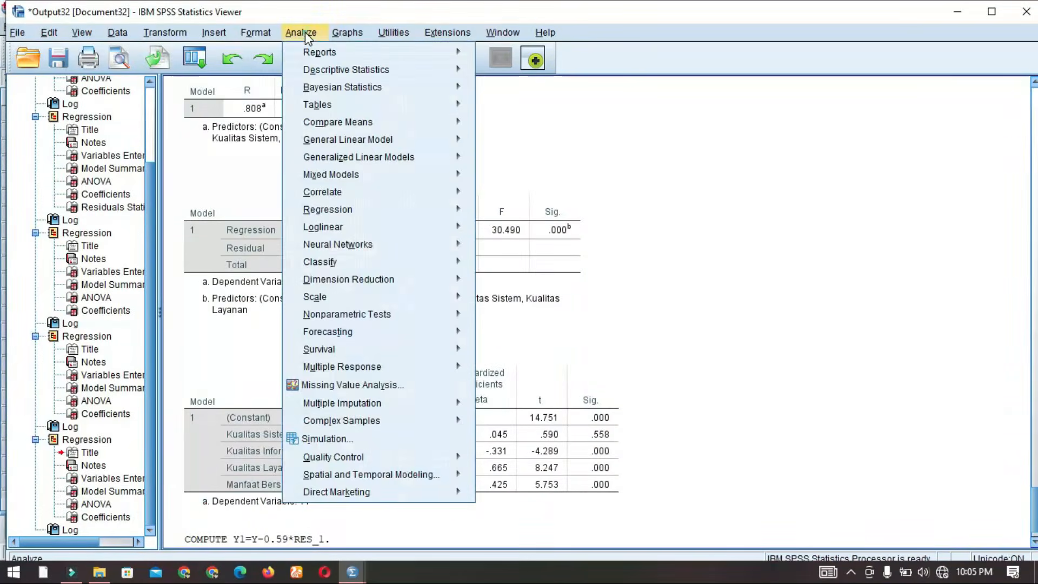
{"action": "mouse_move", "coordinate": [378, 209]}
{"action": "left_click", "coordinate": [527, 229]}
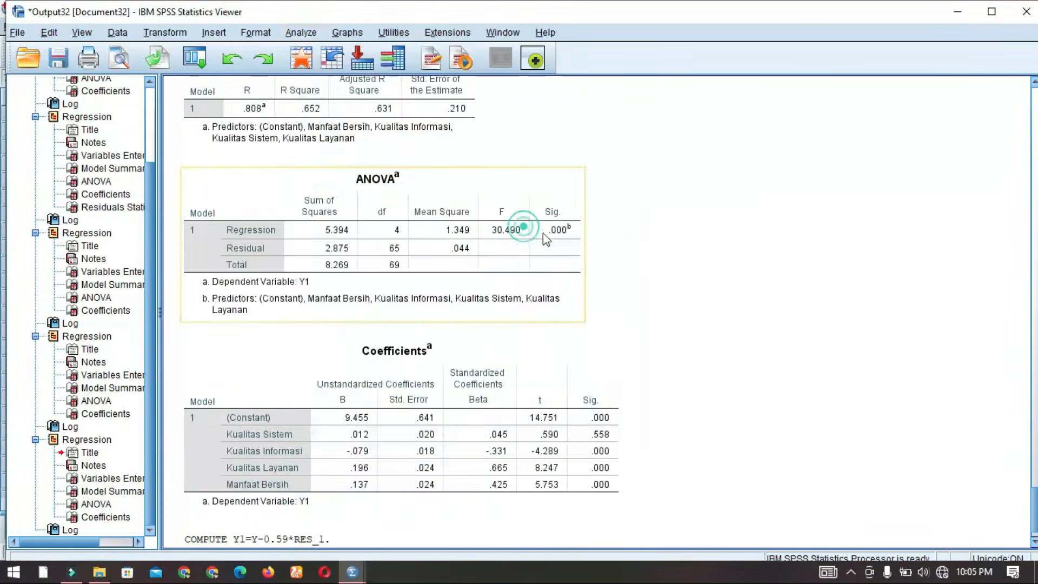
{"action": "left_click", "coordinate": [435, 424]}
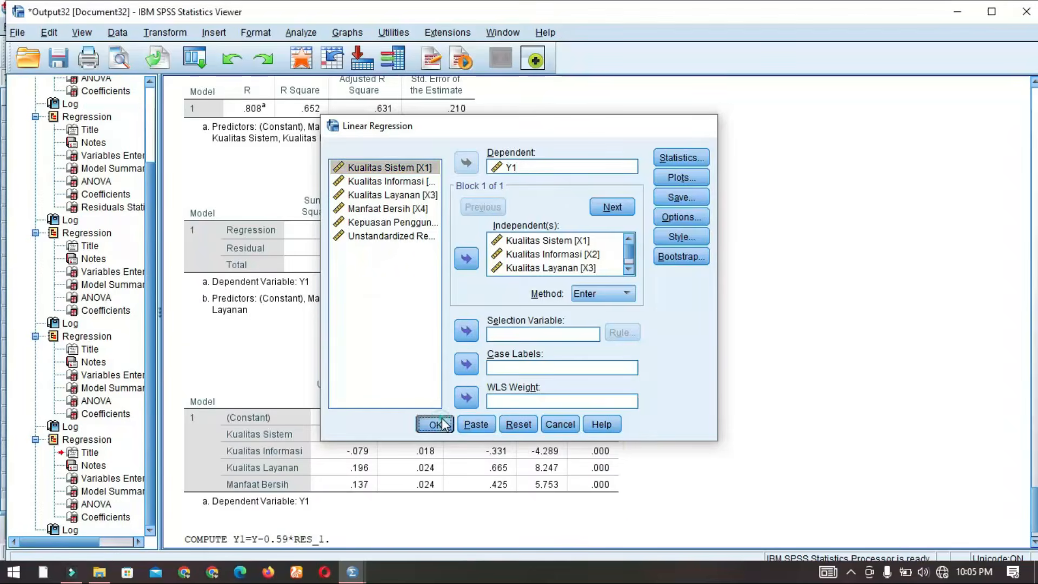
{"action": "scroll", "coordinate": [516, 347], "scroll_direction": "down", "scroll_amount": 5}
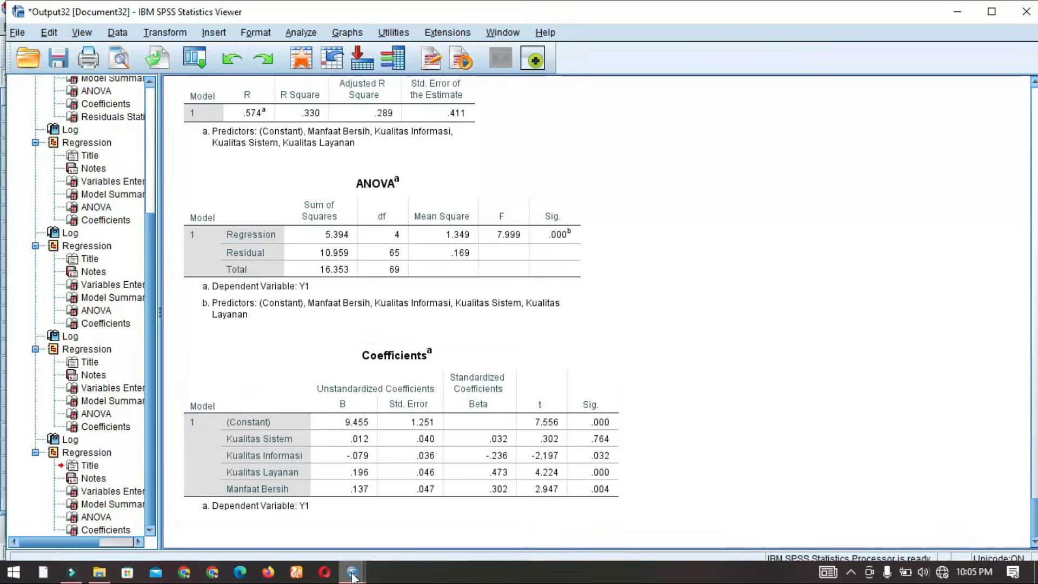
Go back to the dataset's variable definitions and check the label of X1.
{"action": "mouse_move", "coordinate": [352, 571]}
{"action": "left_click", "coordinate": [255, 533]}
{"action": "left_click", "coordinate": [91, 525]}
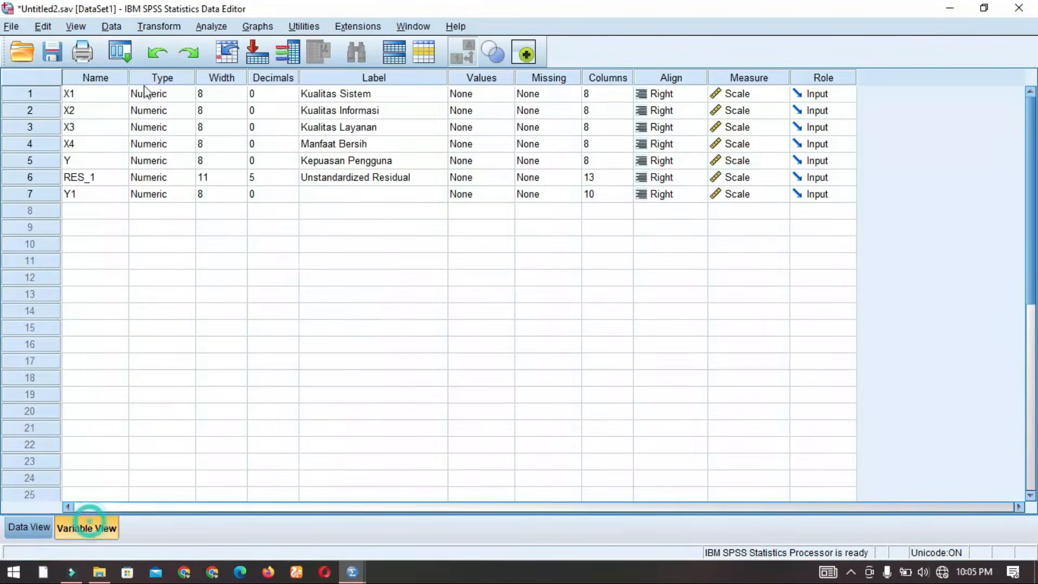
{"action": "left_click", "coordinate": [374, 96]}
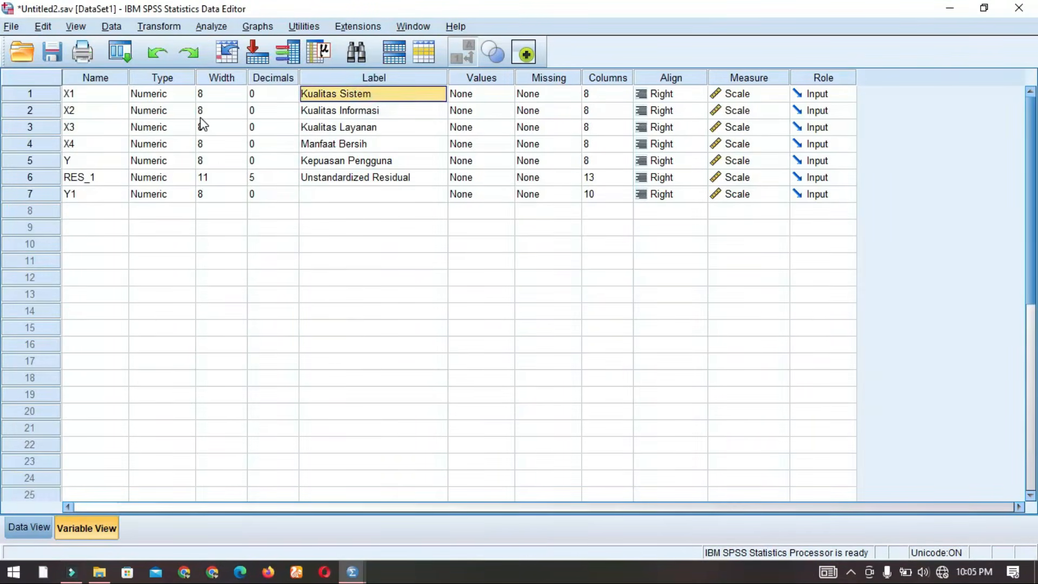
{"action": "mouse_move", "coordinate": [353, 570]}
Compute a new variable X1.1 with the expression X1-0.59*RES_1.
{"action": "left_click", "coordinate": [168, 32]}
{"action": "left_click", "coordinate": [186, 47]}
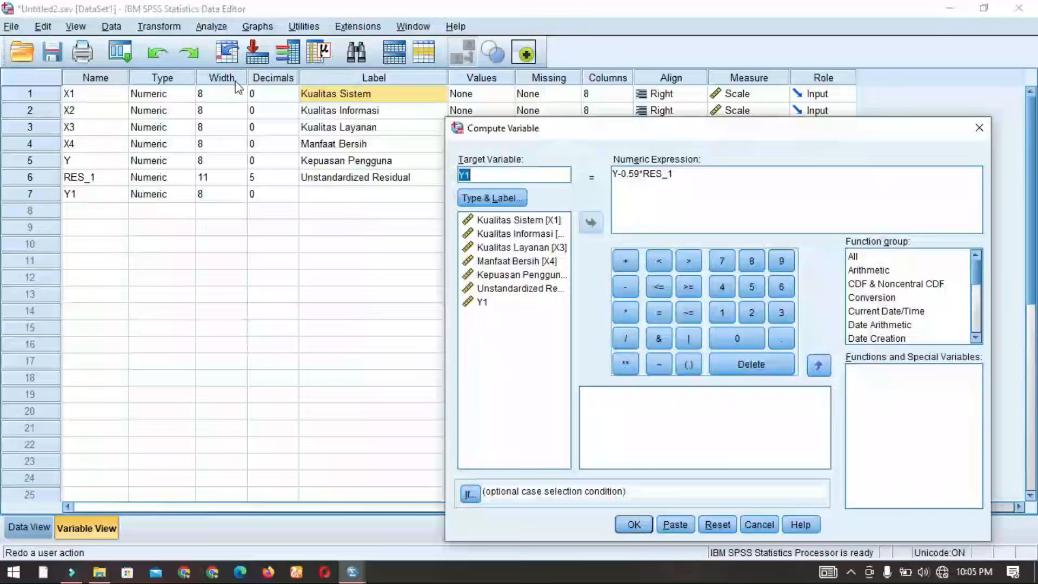
{"action": "left_click", "coordinate": [483, 176]}
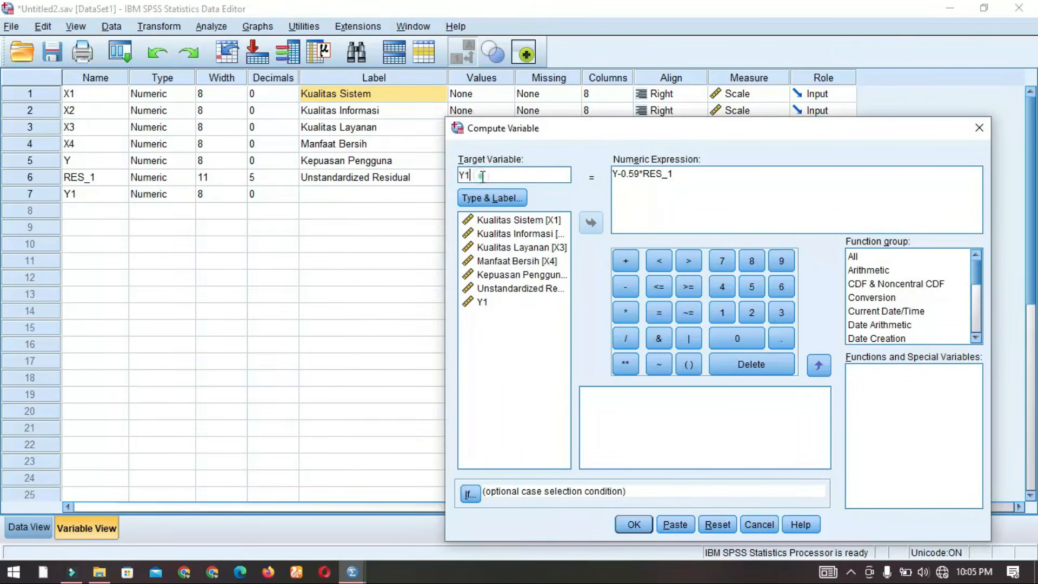
{"action": "key", "text": "BackSpace"}
{"action": "key", "text": "BackSpace"}
{"action": "type", "text": "X"}
{"action": "left_click", "coordinate": [617, 173]}
{"action": "key", "text": "BackSpace"}
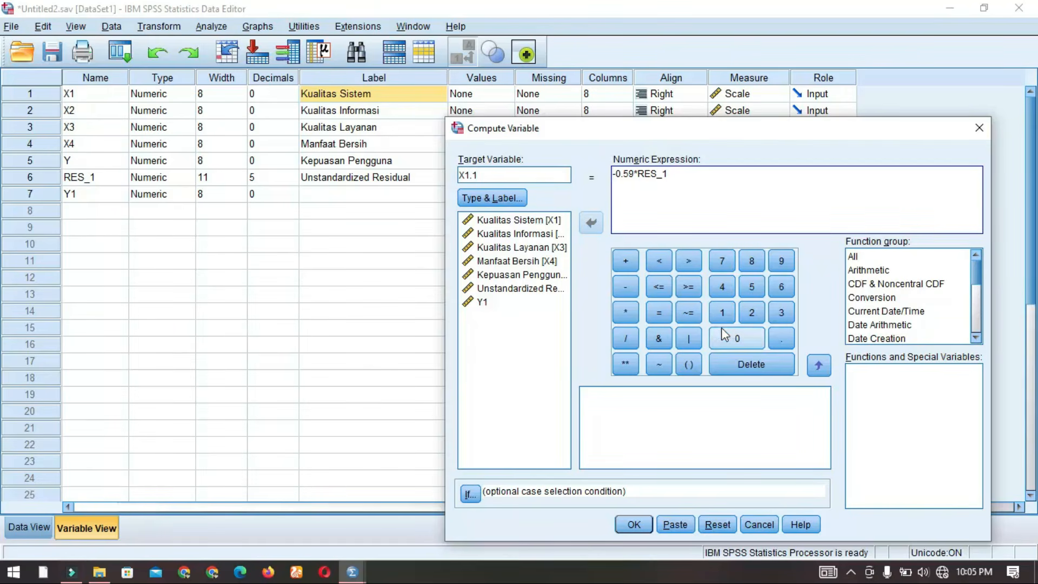
{"action": "double_click", "coordinate": [522, 220]}
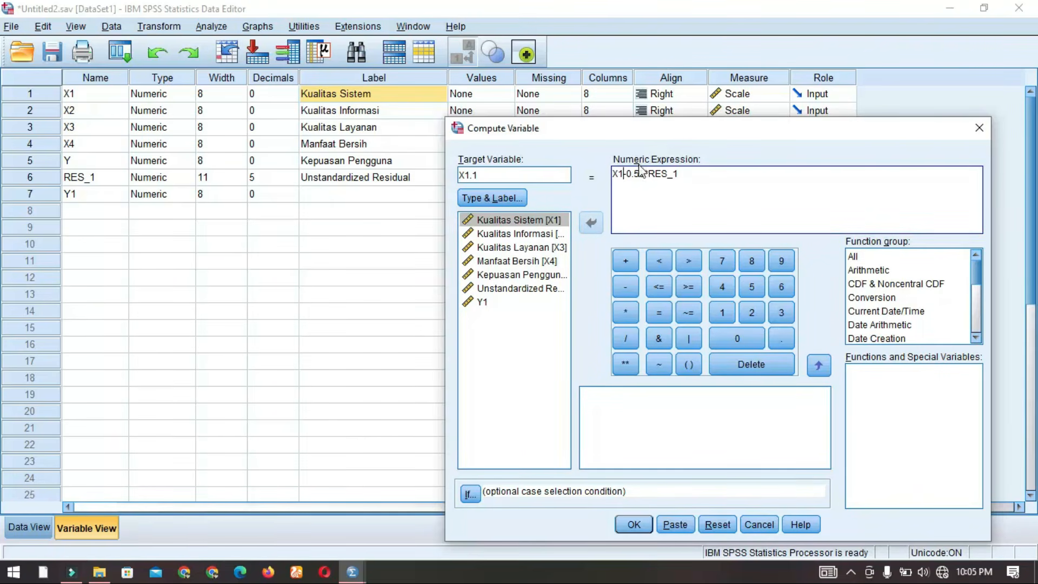
{"action": "left_click", "coordinate": [636, 528]}
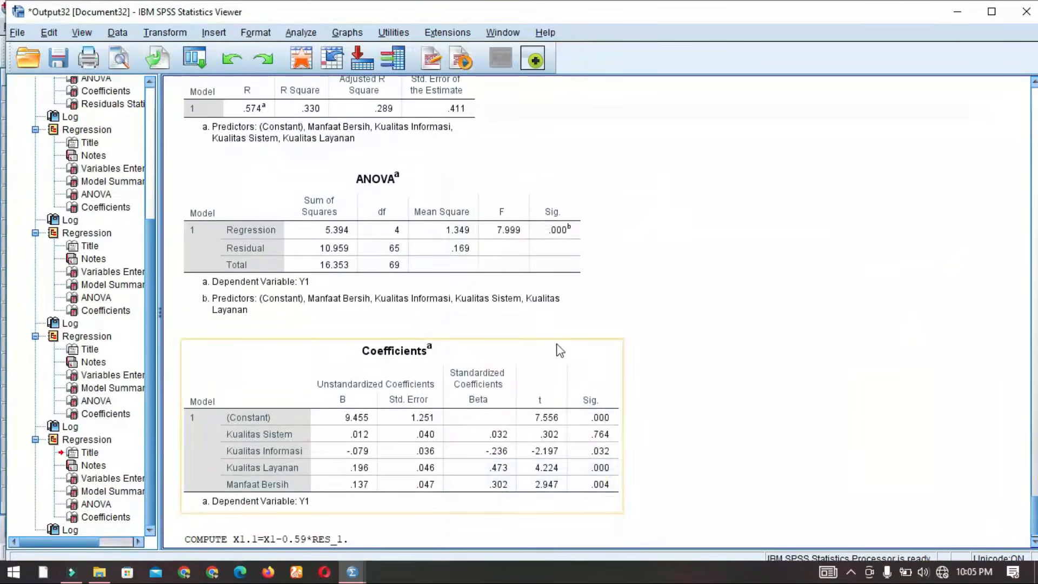
Return to the dataset's variable definitions and set the decimals of X1.1 to 0.
{"action": "left_click", "coordinate": [297, 31]}
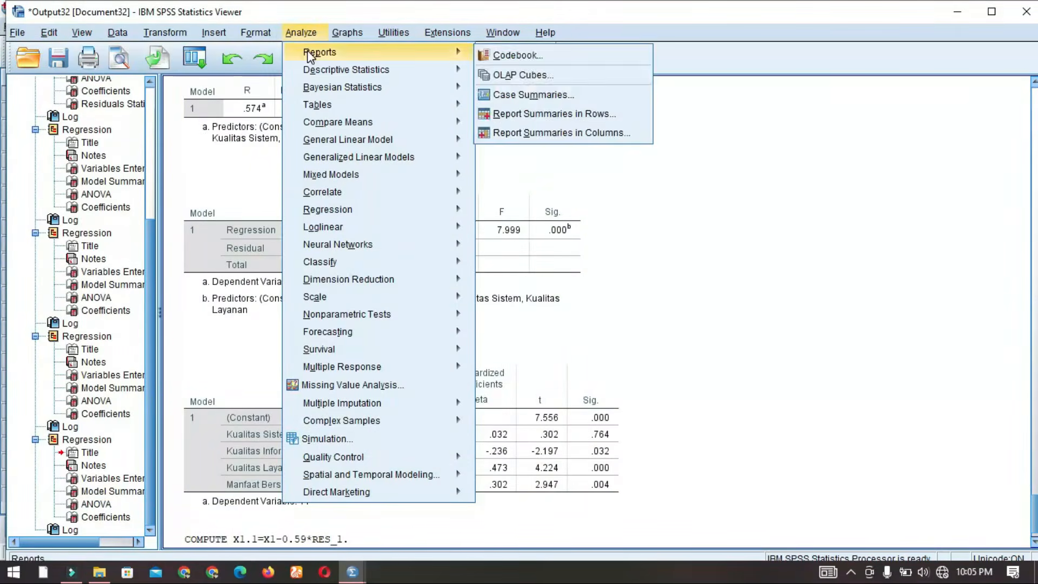
{"action": "left_click", "coordinate": [352, 572]}
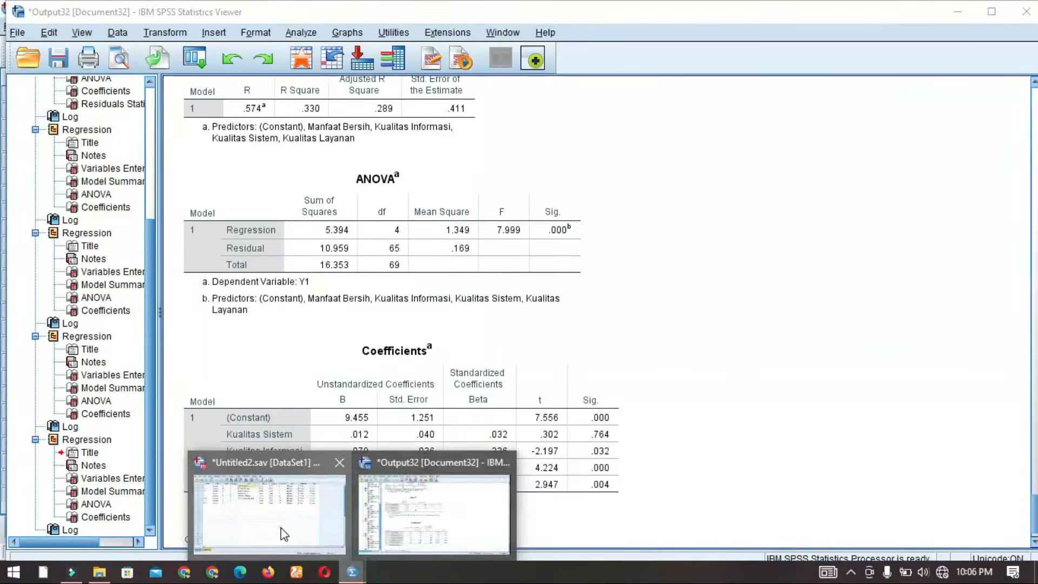
{"action": "left_click", "coordinate": [281, 527]}
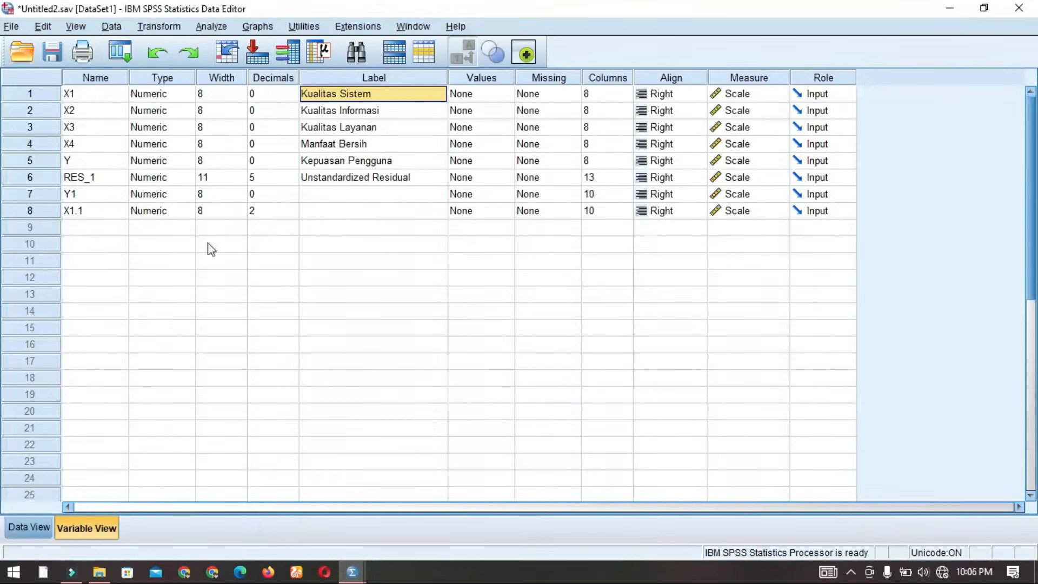
{"action": "double_click", "coordinate": [291, 216]}
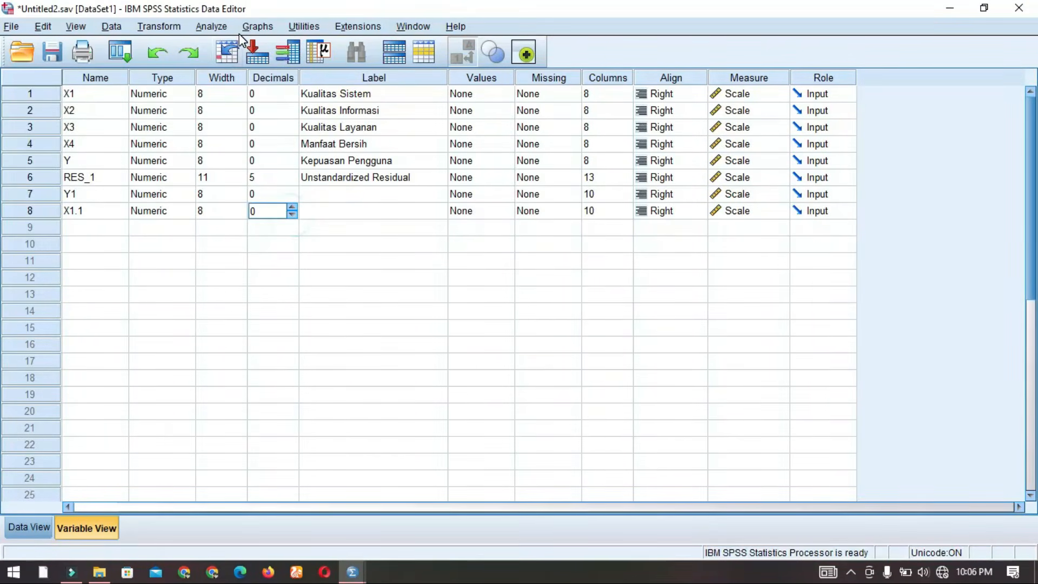
In a new Linear Regression on Y1, replace Kualitas Sistem [X1] with X1.1 among the independent variables.
{"action": "left_click", "coordinate": [211, 27]}
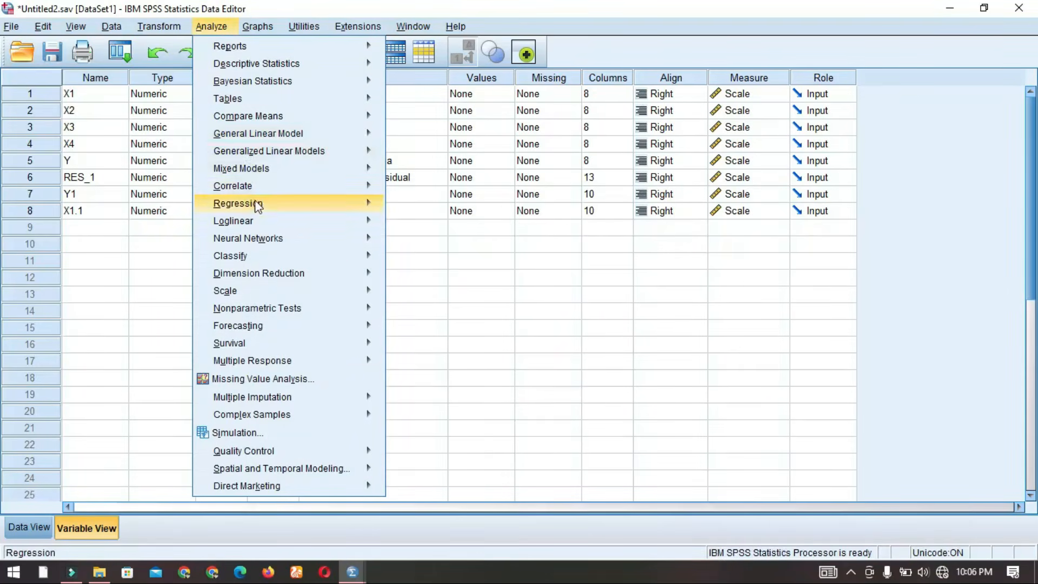
{"action": "mouse_move", "coordinate": [357, 204]}
{"action": "left_click", "coordinate": [439, 225]}
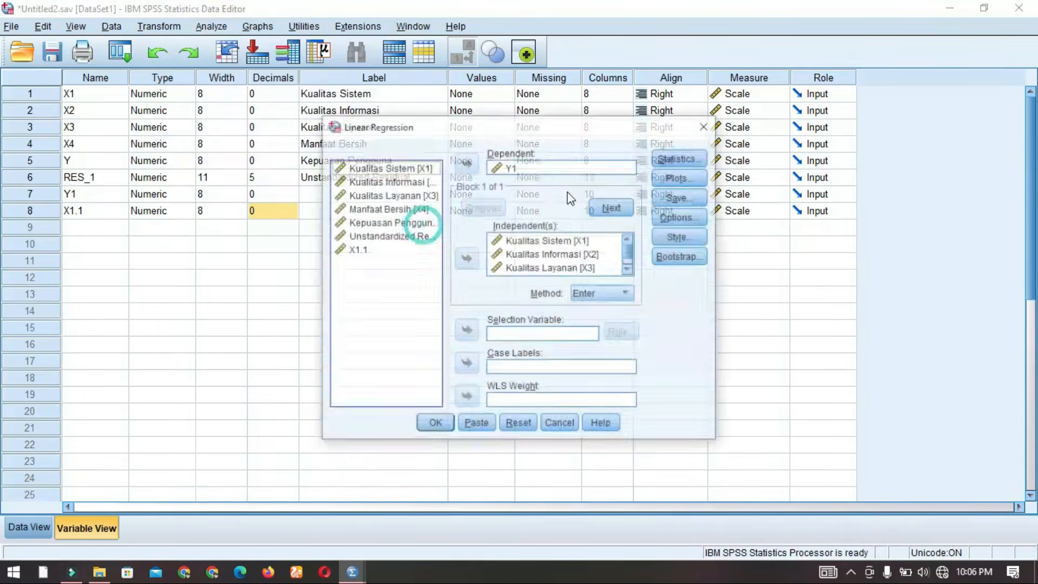
{"action": "left_click", "coordinate": [516, 168]}
{"action": "left_click", "coordinate": [530, 256]}
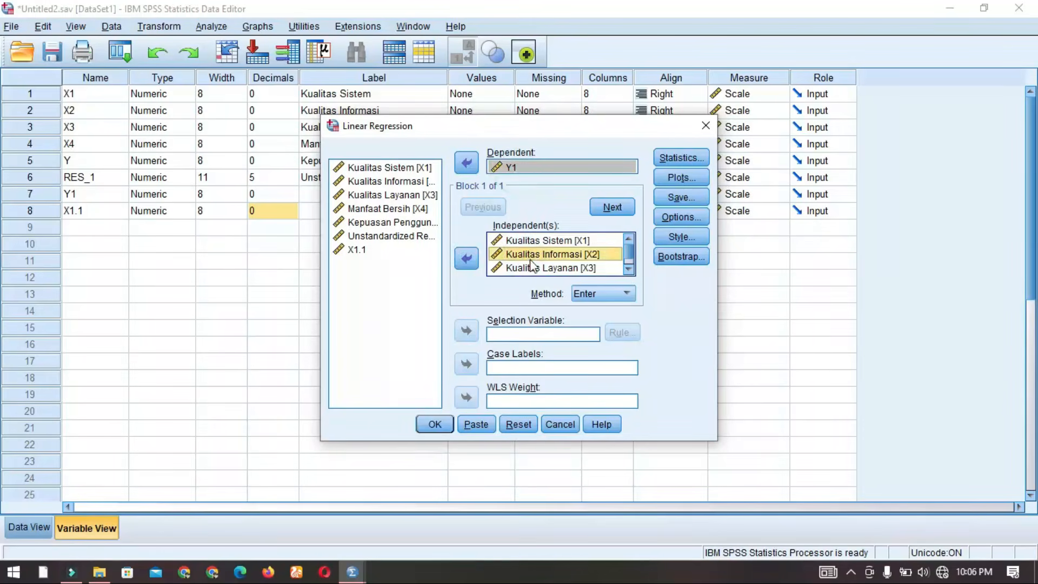
{"action": "left_click", "coordinate": [533, 243]}
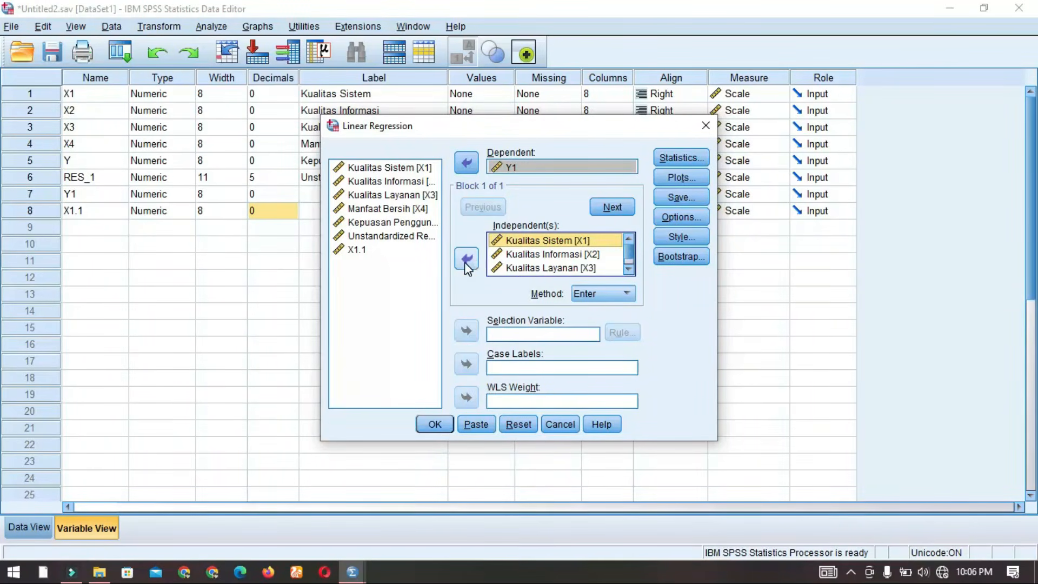
{"action": "left_click", "coordinate": [465, 263]}
{"action": "left_click", "coordinate": [359, 249]}
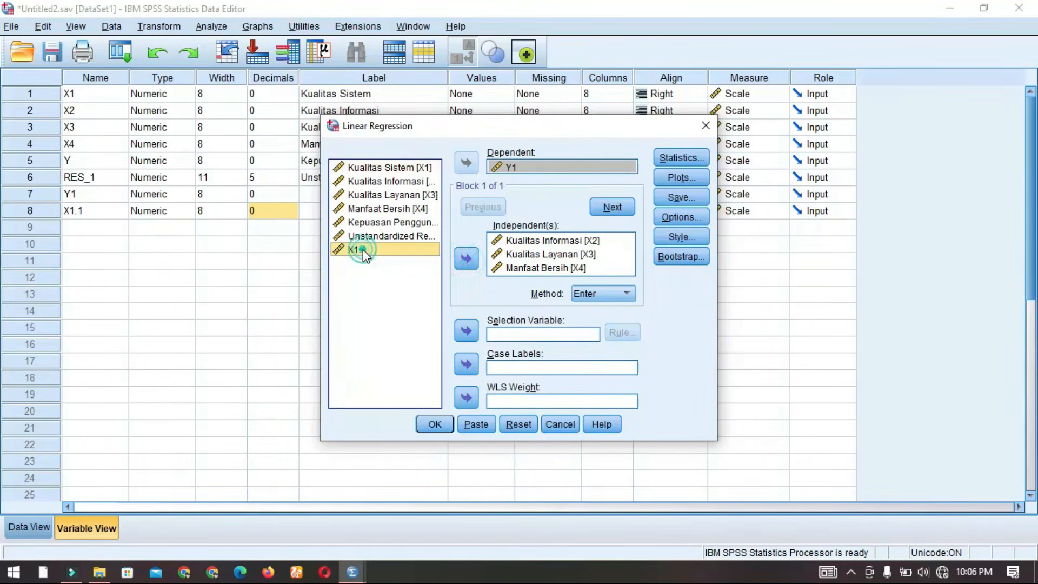
{"action": "left_click", "coordinate": [465, 260]}
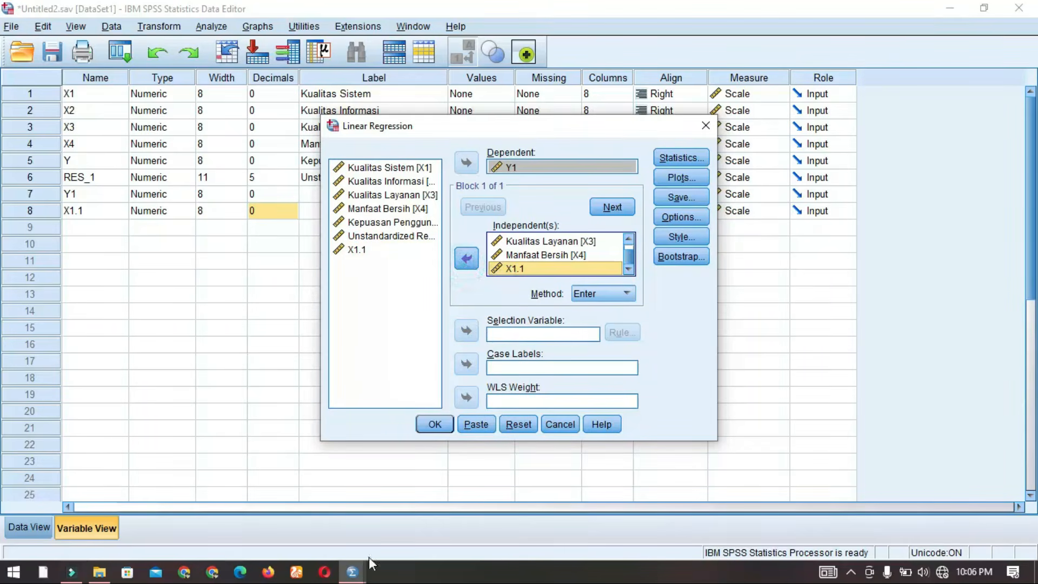
Check the previous regression output, then run the regression of Y1 on X2, X3, X4 and X1.1 and review its Coefficients table.
{"action": "left_click", "coordinate": [352, 572]}
{"action": "left_click", "coordinate": [394, 541]}
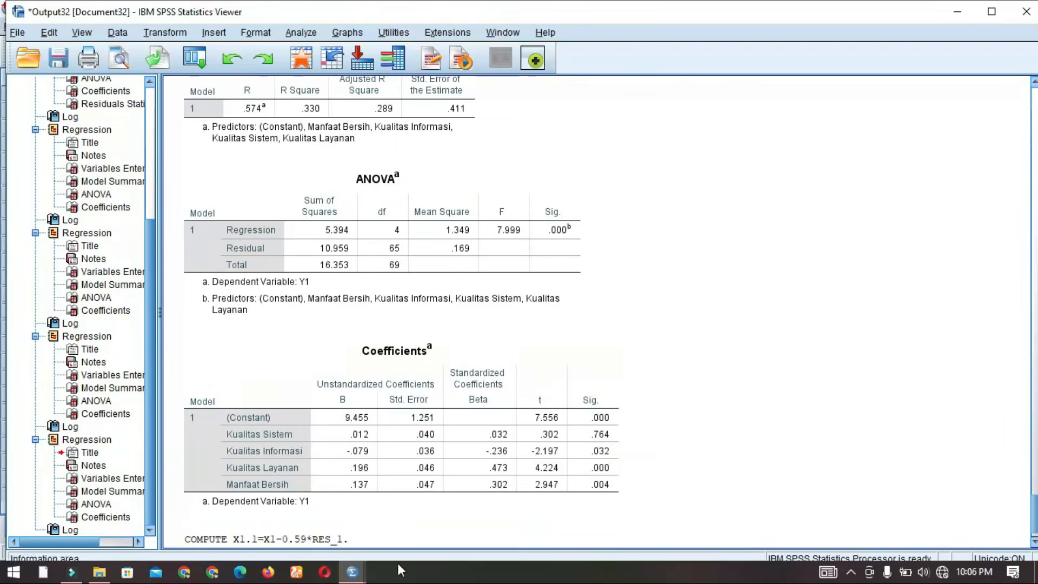
{"action": "mouse_move", "coordinate": [360, 577]}
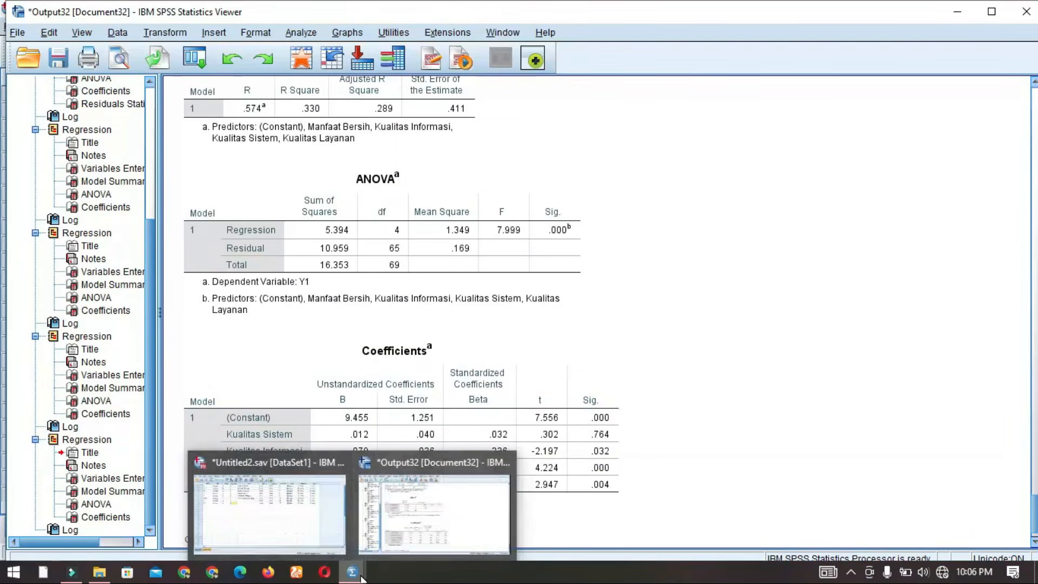
{"action": "left_click", "coordinate": [297, 527]}
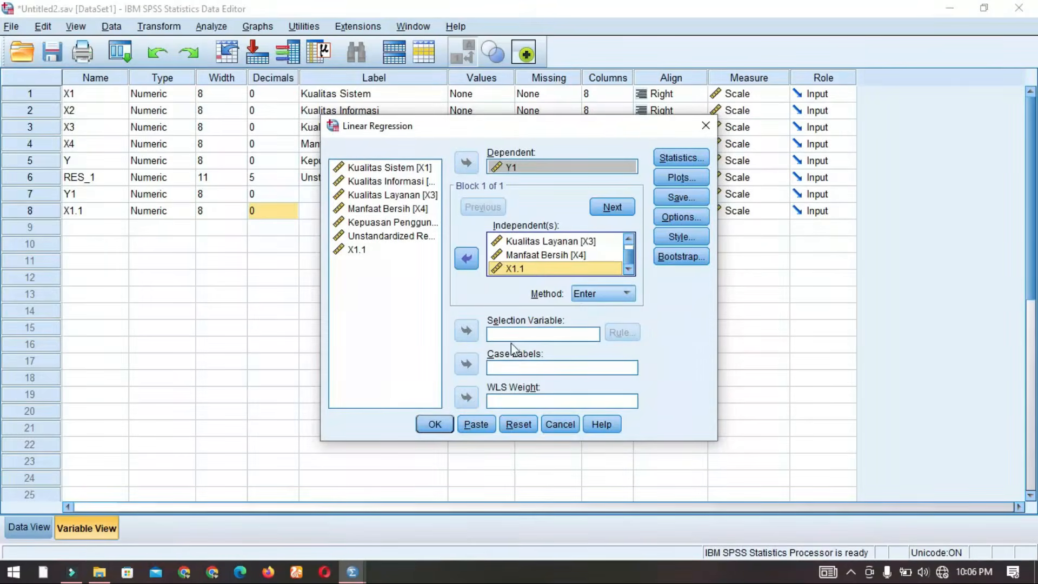
{"action": "left_click", "coordinate": [438, 424]}
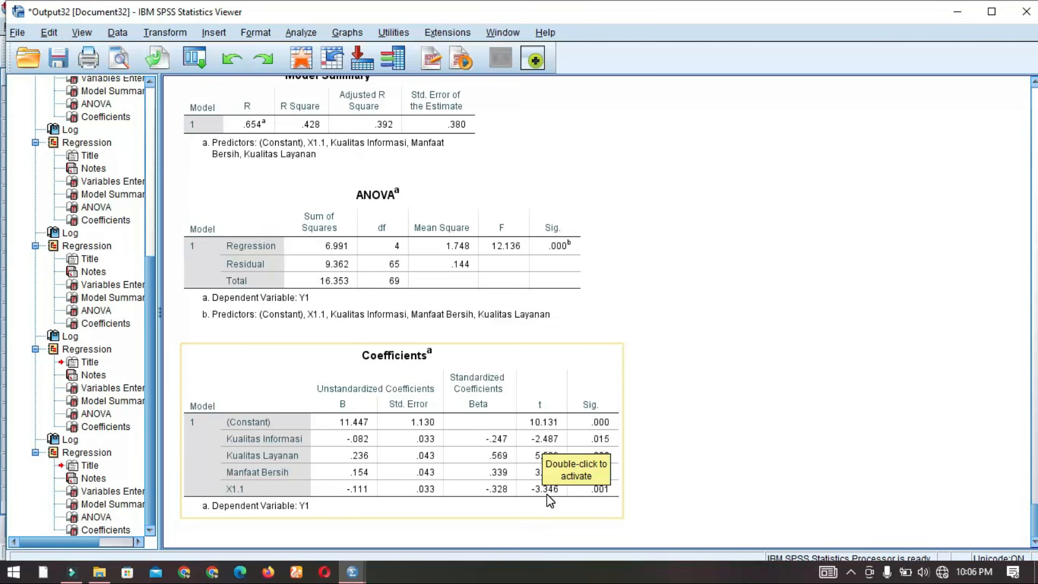
{"action": "left_click", "coordinate": [799, 468]}
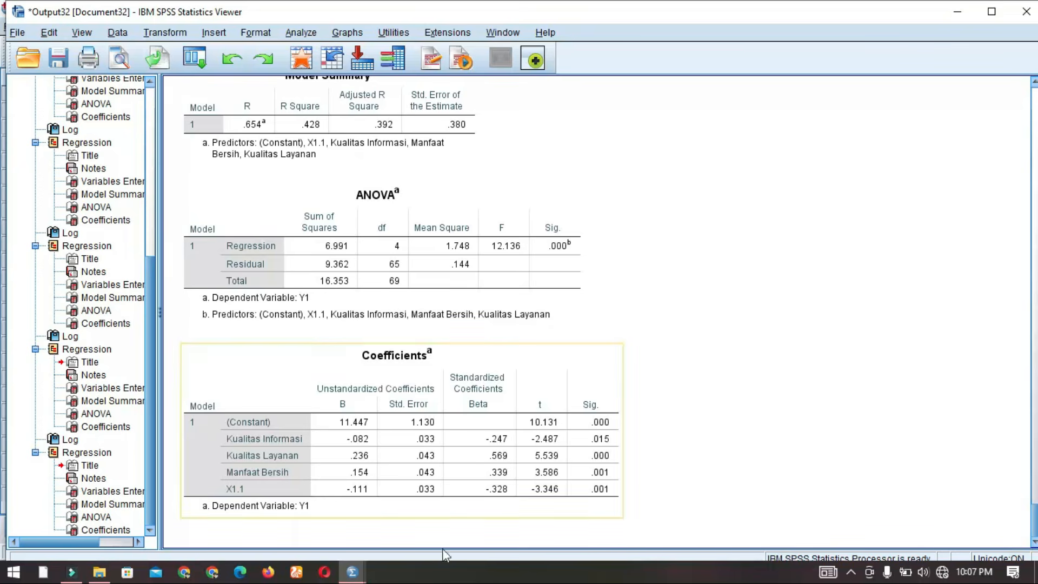
Return to the dataset and review the Compute Variable expression used for X1.1, closing it without recomputing.
{"action": "mouse_move", "coordinate": [353, 572]}
{"action": "left_click", "coordinate": [312, 543]}
{"action": "left_click", "coordinate": [159, 26]}
{"action": "left_click", "coordinate": [192, 44]}
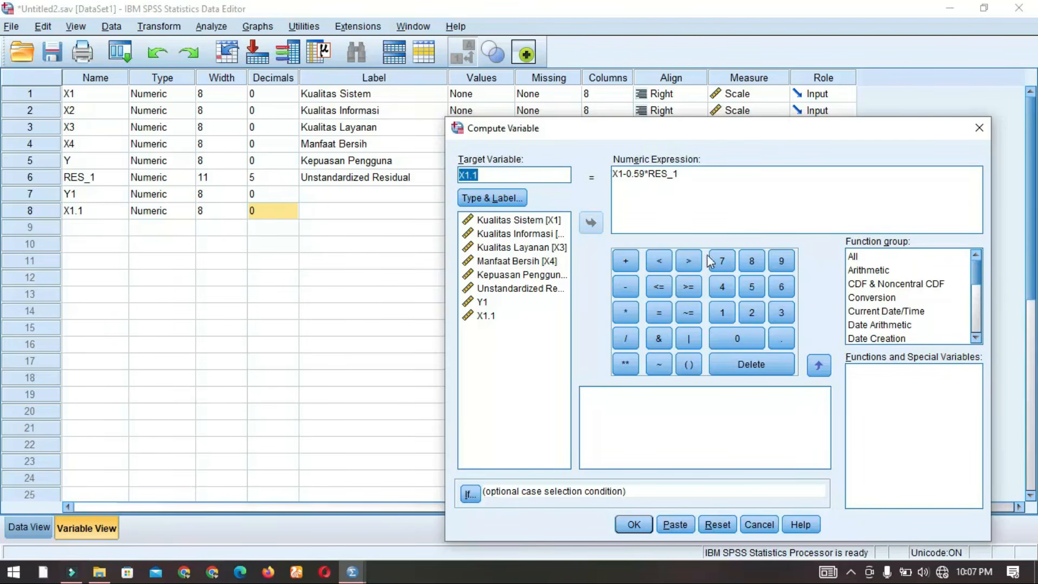
{"action": "left_click", "coordinate": [978, 127]}
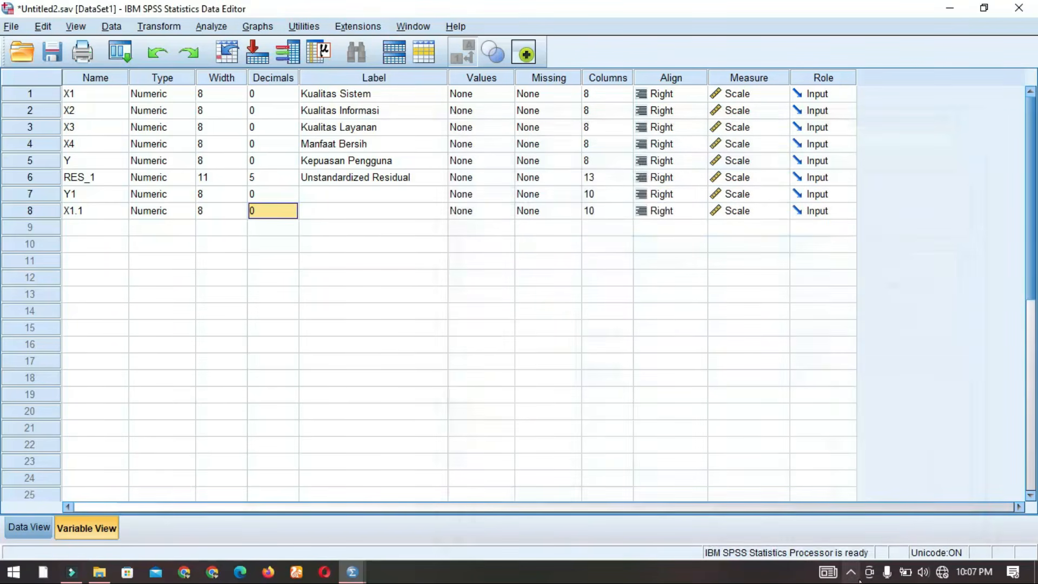
{"action": "left_click", "coordinate": [850, 572]}
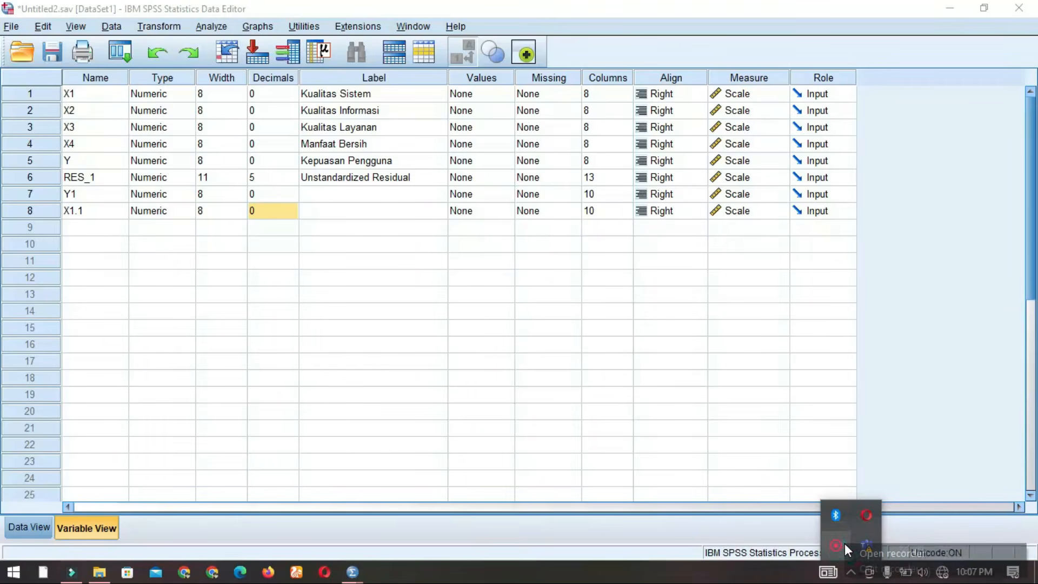
{"action": "left_click", "coordinate": [843, 545]}
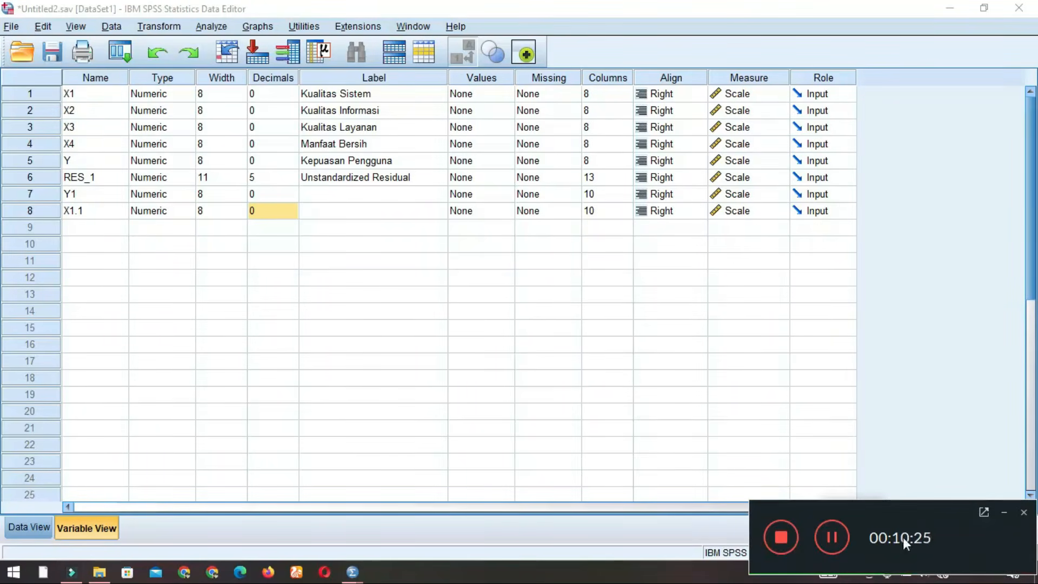
{"action": "left_click", "coordinate": [1004, 512]}
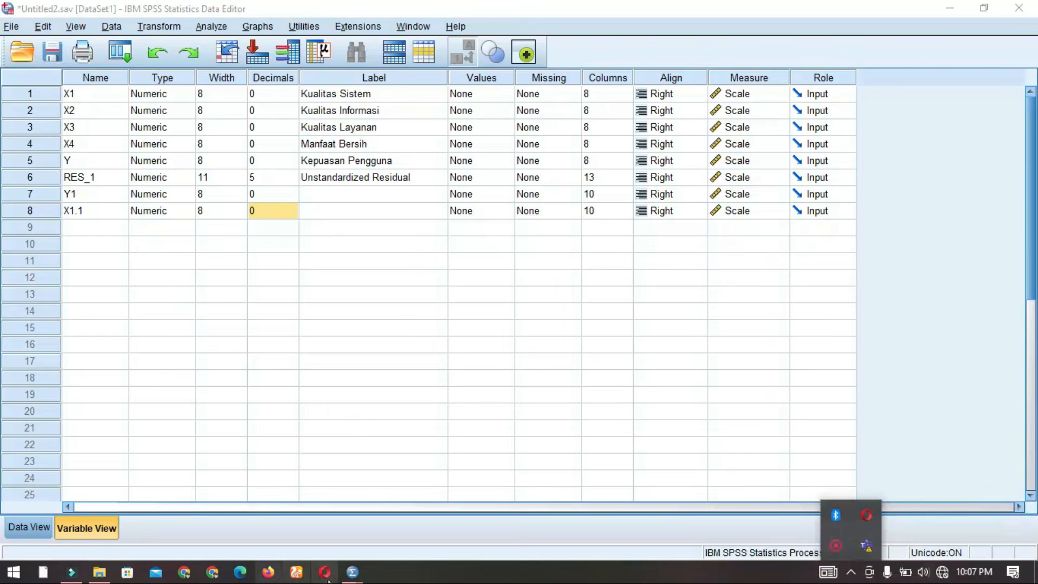
{"action": "mouse_move", "coordinate": [353, 576]}
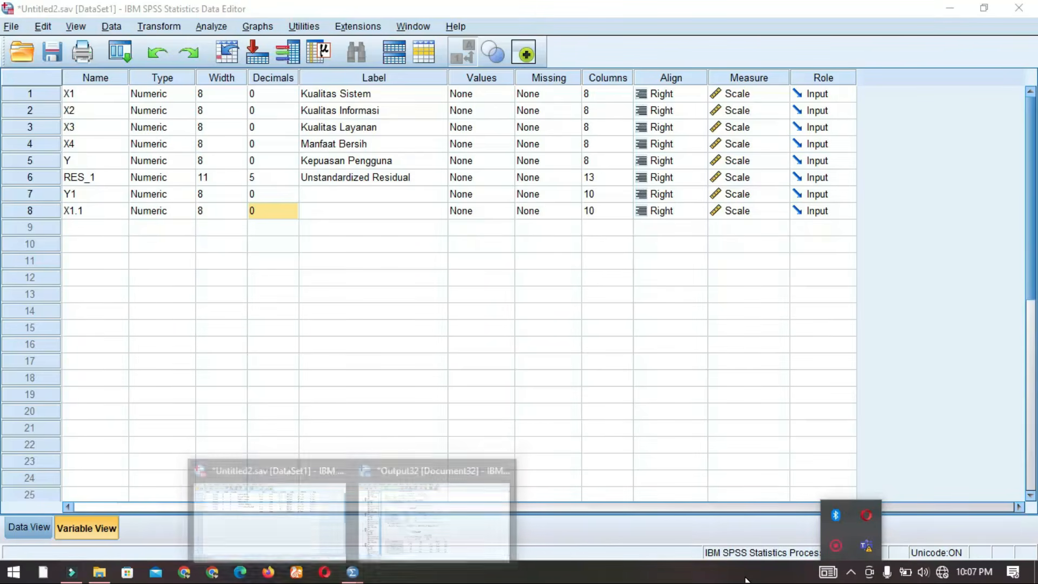